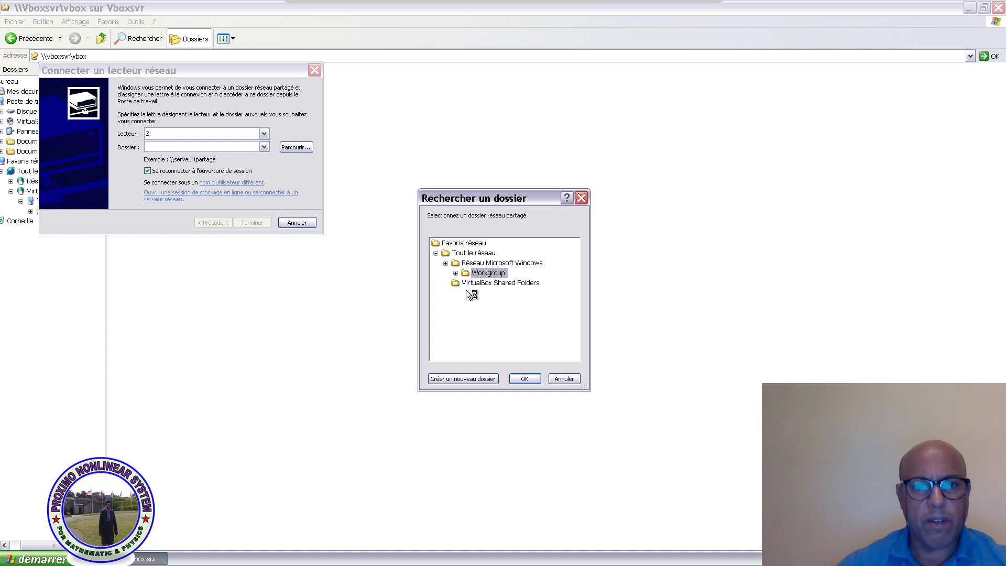
Map the VirtualBox shared folder \\Vboxsvr\vbox as network drive Z: and close the old Explorer window.
{"action": "left_click", "coordinate": [486, 286]}
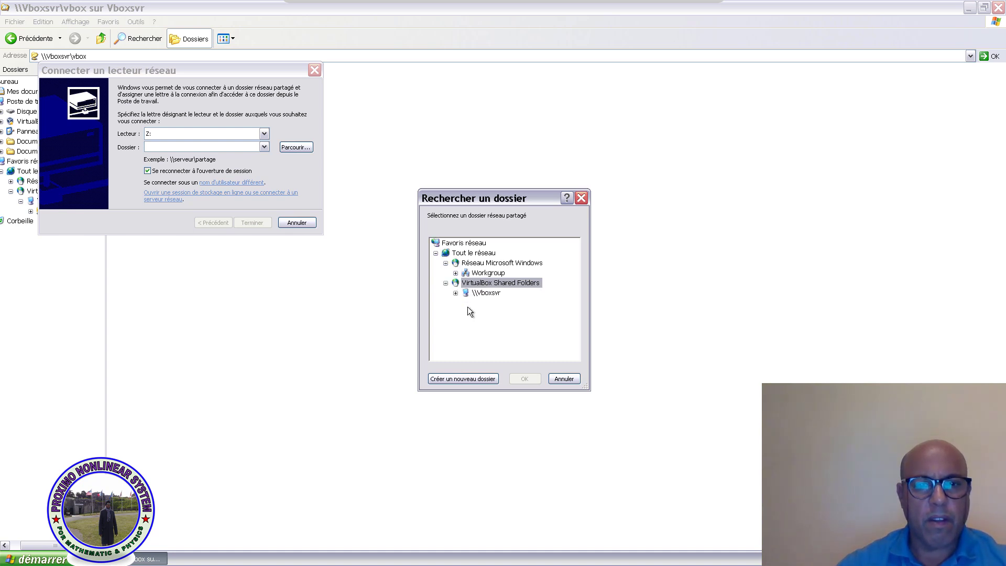
{"action": "left_click", "coordinate": [456, 293]}
{"action": "left_click", "coordinate": [494, 302]}
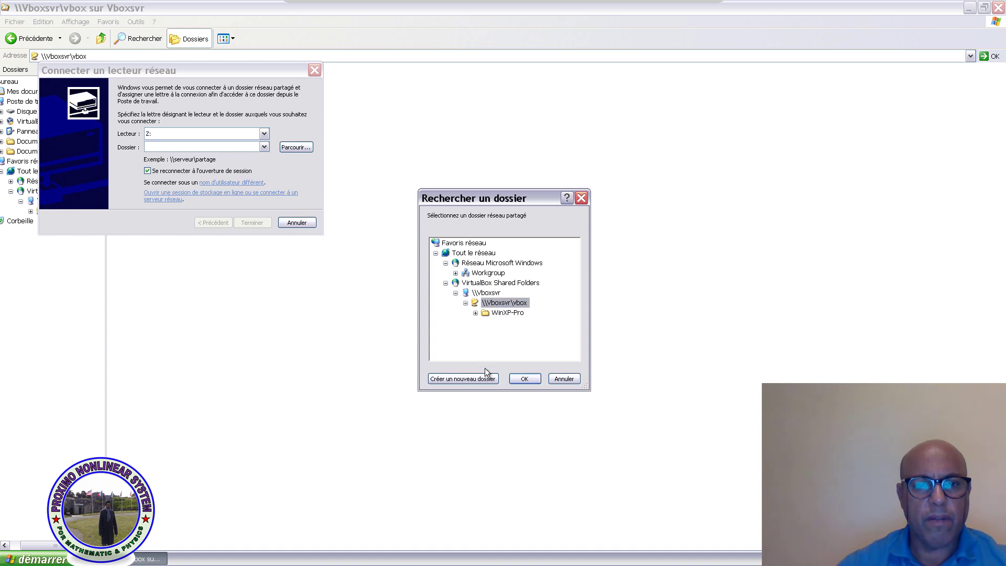
{"action": "left_click", "coordinate": [526, 379]}
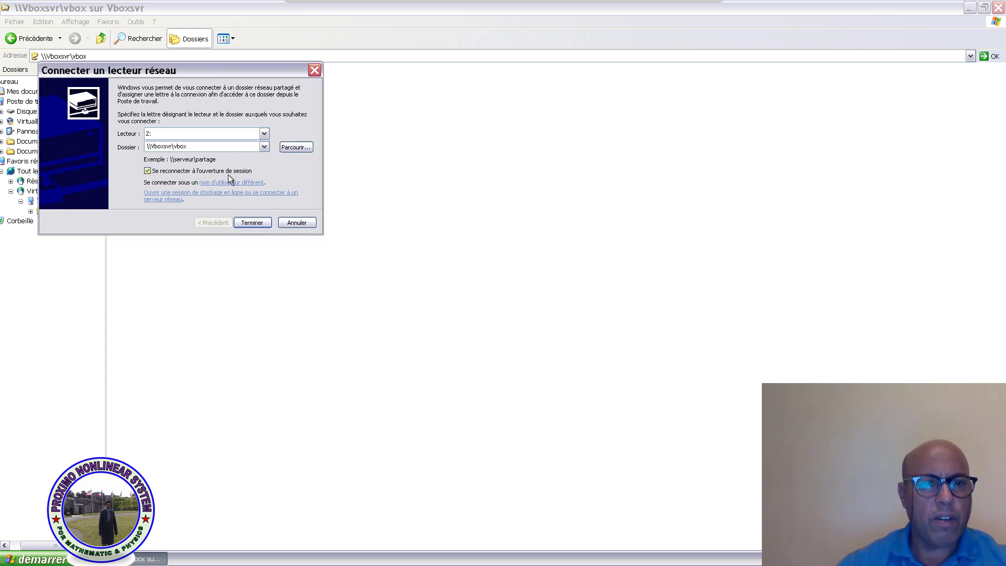
{"action": "left_click", "coordinate": [253, 222]}
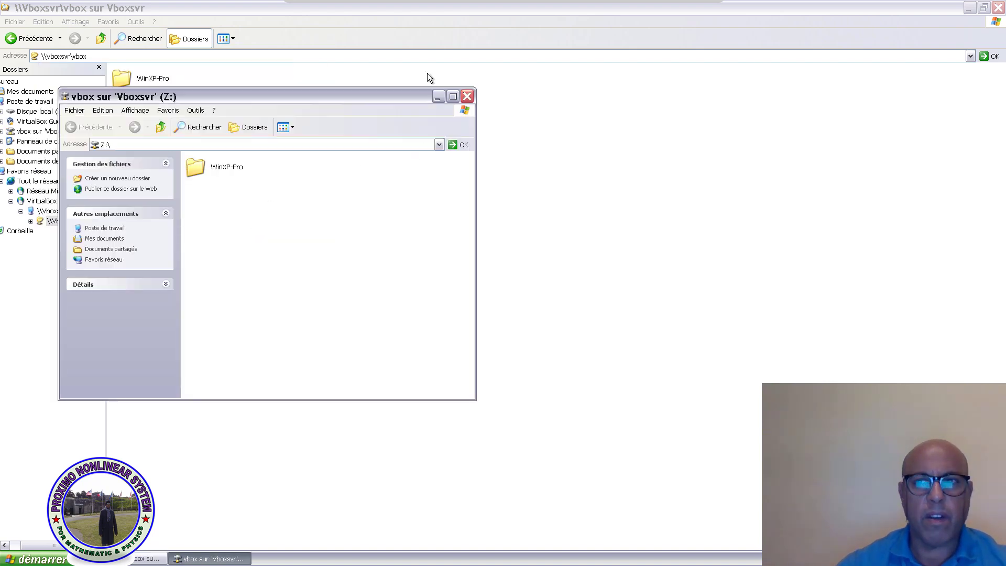
{"action": "left_click", "coordinate": [999, 7]}
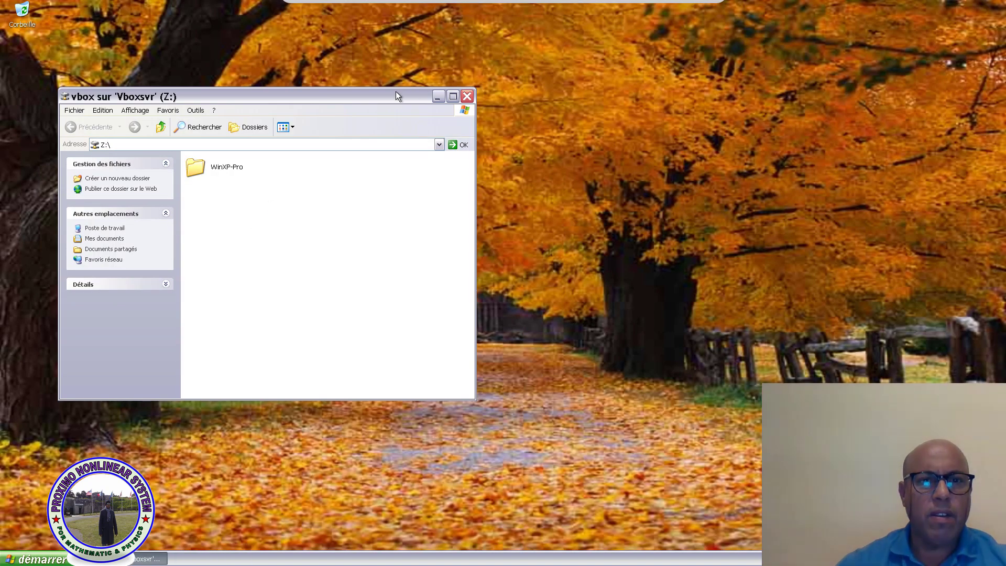
Open the PSPICE9p1 folder inside WinXP-Pro on drive Z: and widen its window to show all the files.
{"action": "double_click", "coordinate": [233, 165]}
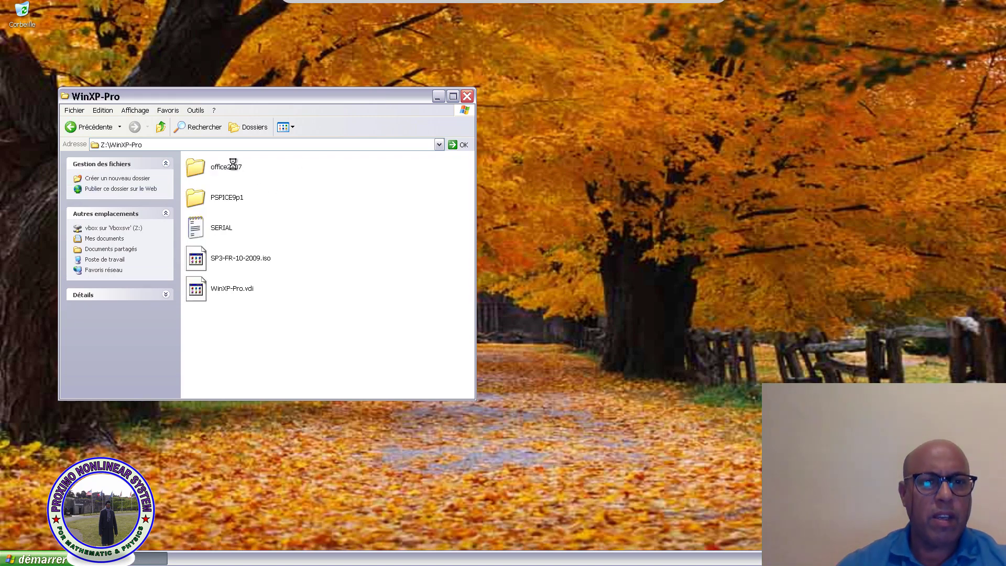
{"action": "left_click_drag", "start_coordinate": [283, 96], "coordinate": [312, 47]}
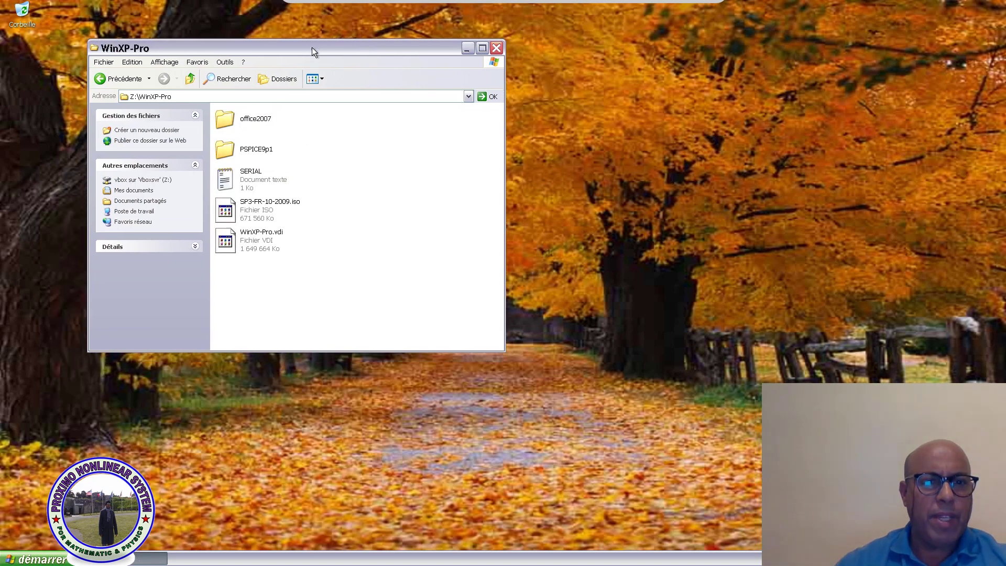
{"action": "double_click", "coordinate": [254, 148]}
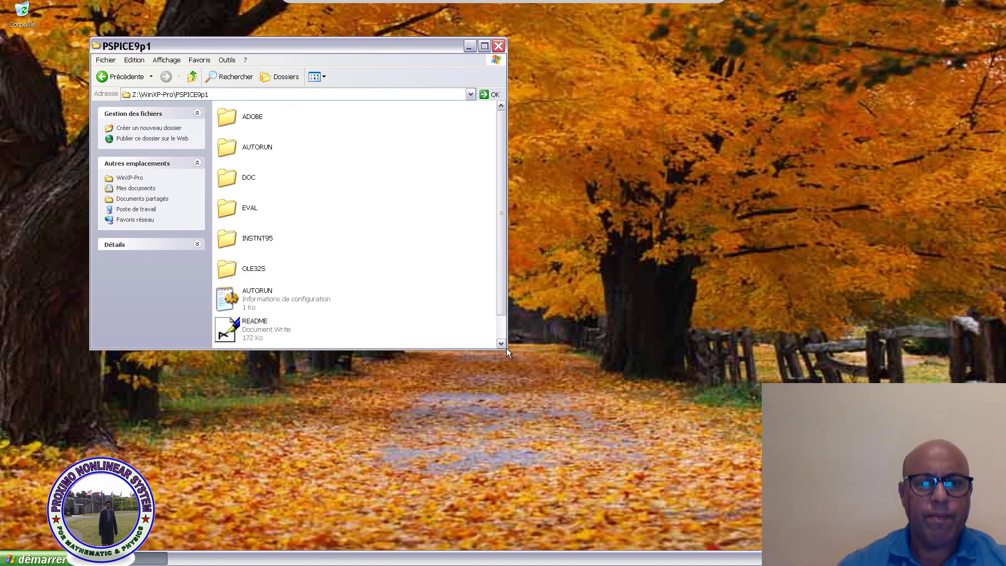
{"action": "left_click_drag", "start_coordinate": [506, 348], "coordinate": [554, 348]}
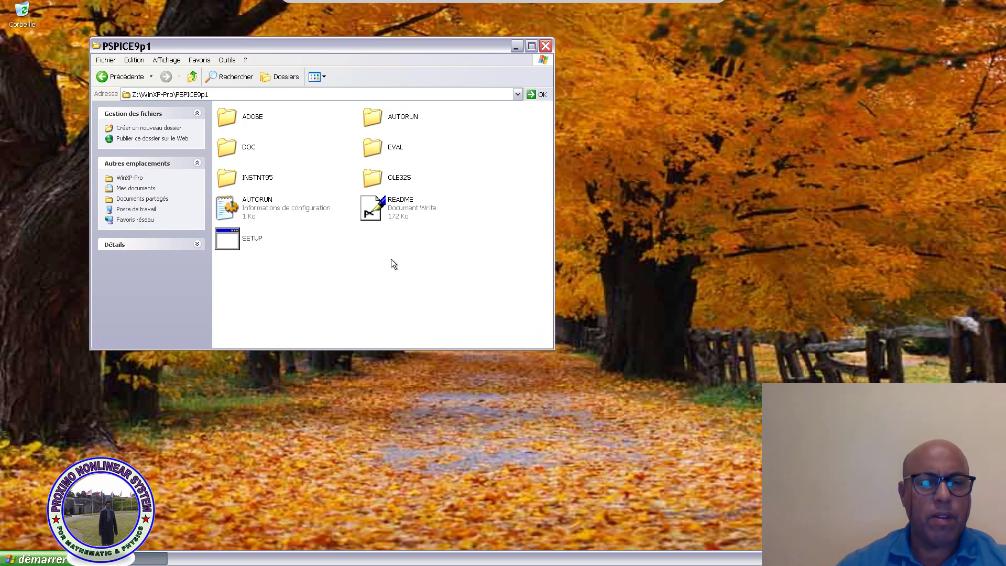
{"action": "left_click_drag", "start_coordinate": [285, 49], "coordinate": [312, 44]}
{"action": "mouse_move", "coordinate": [676, 3]}
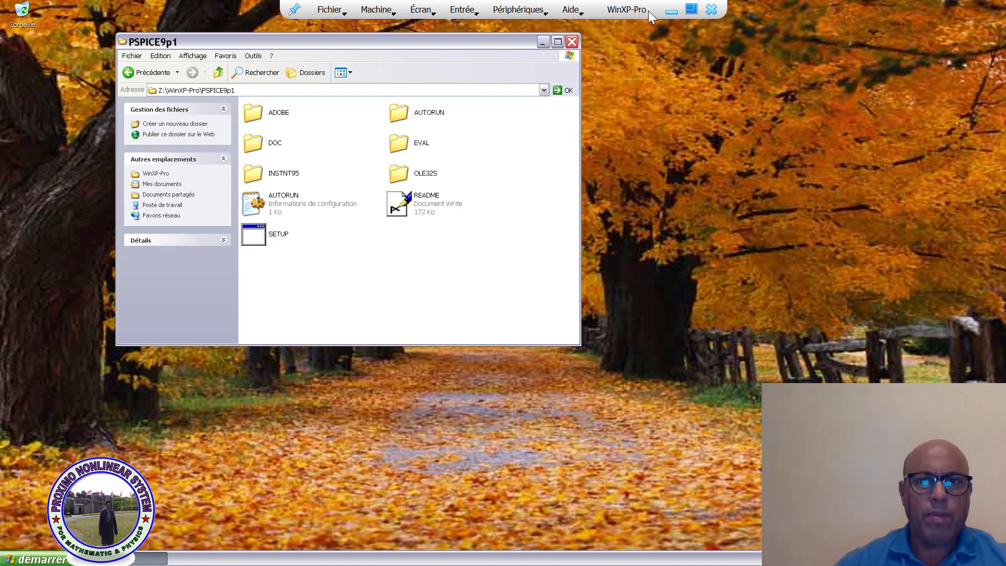
Try to run SETUP directly from the PSPICE9p1 folder on the network drive.
{"action": "mouse_move", "coordinate": [261, 234]}
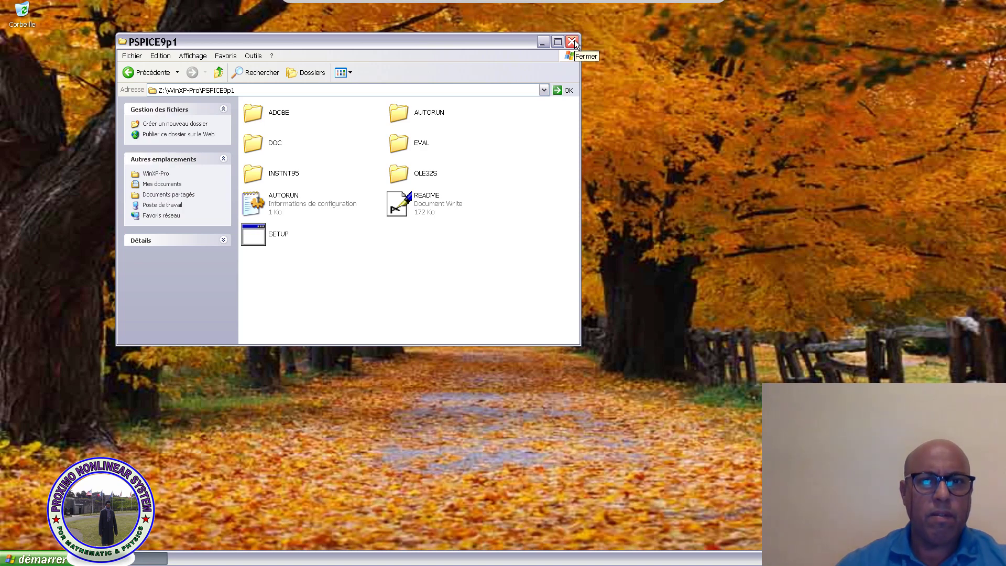
{"action": "double_click", "coordinate": [257, 236]}
{"action": "left_click", "coordinate": [530, 294]}
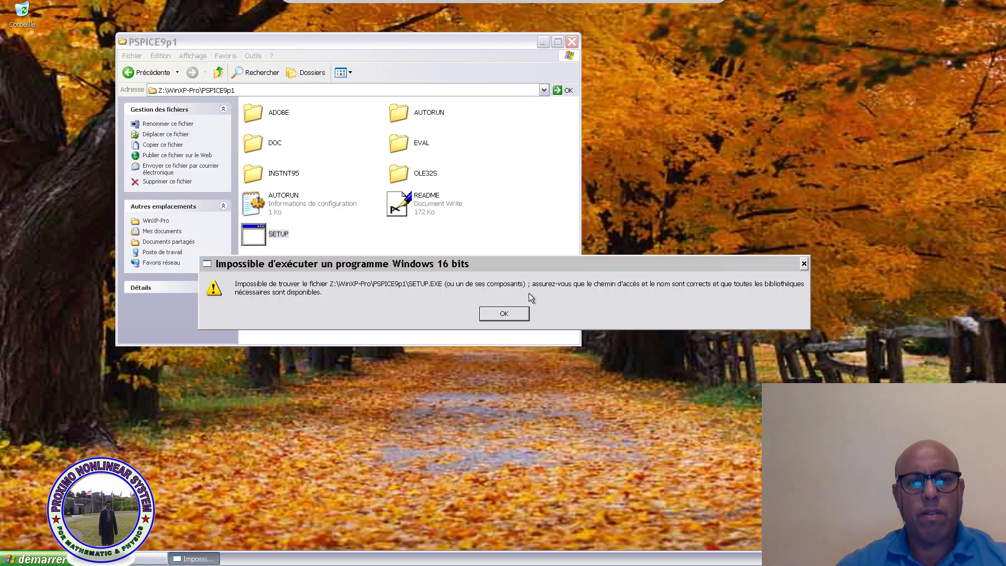
{"action": "left_click", "coordinate": [504, 314]}
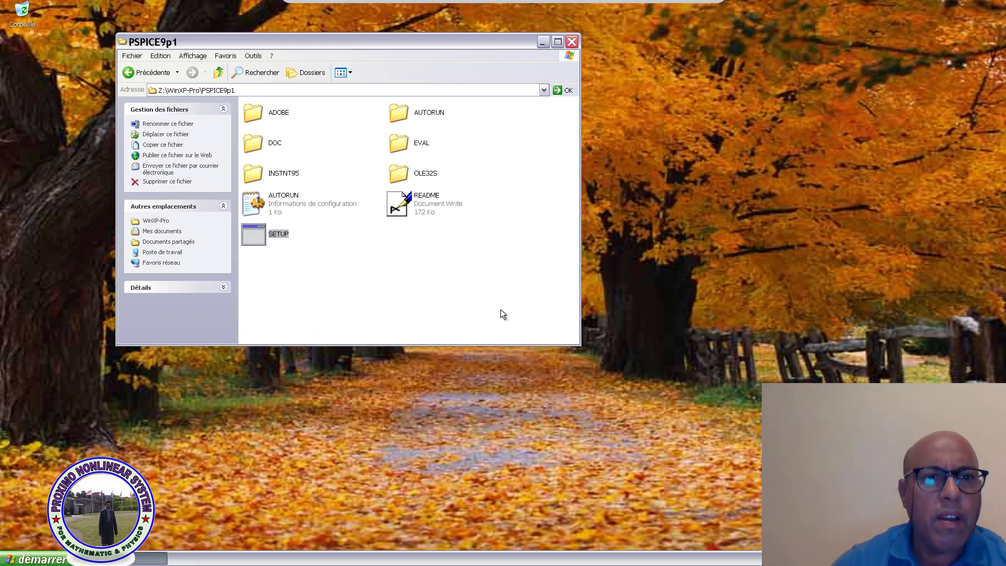
Copy the PSPICE9p1 folder from Z:\WinXP-Pro to the desktop.
{"action": "left_click", "coordinate": [132, 72]}
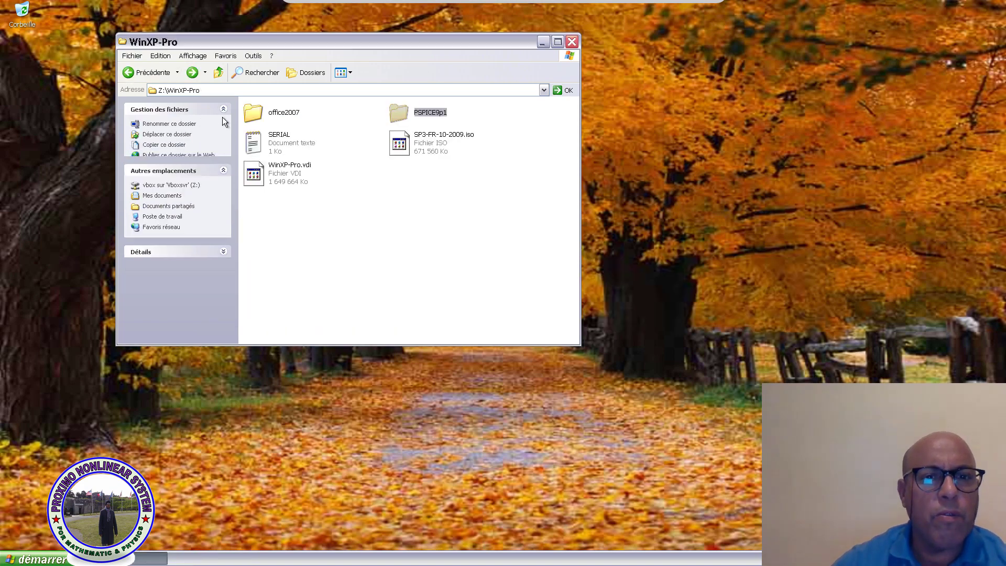
{"action": "right_click", "coordinate": [401, 113]}
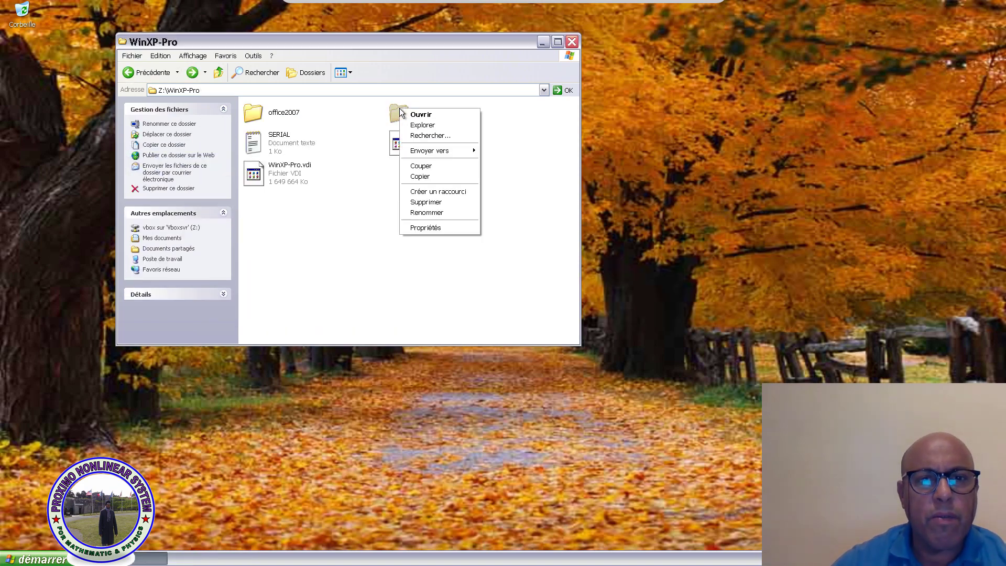
{"action": "left_click", "coordinate": [425, 177]}
{"action": "right_click", "coordinate": [738, 155]}
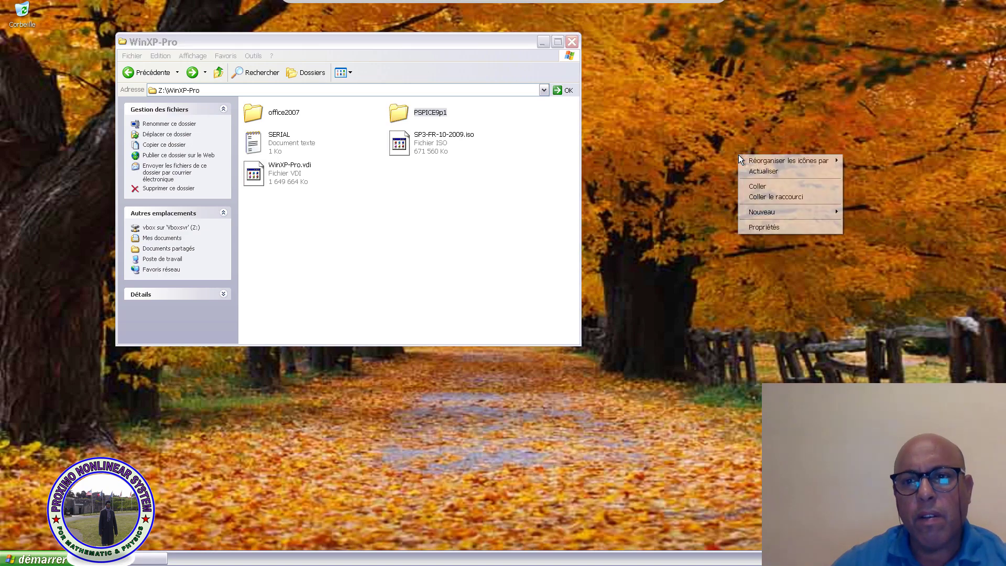
{"action": "left_click", "coordinate": [756, 184]}
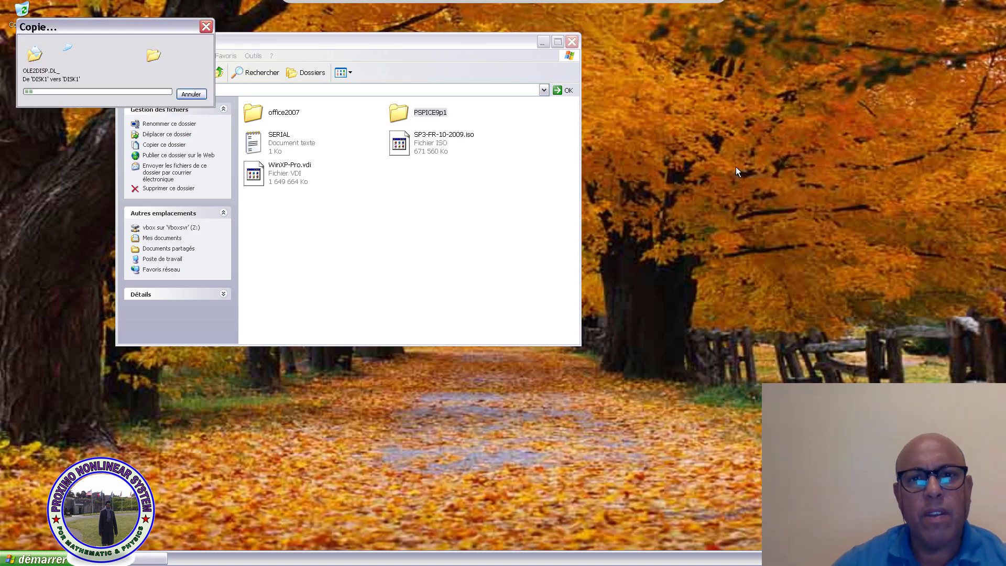
{"action": "left_click", "coordinate": [543, 42]}
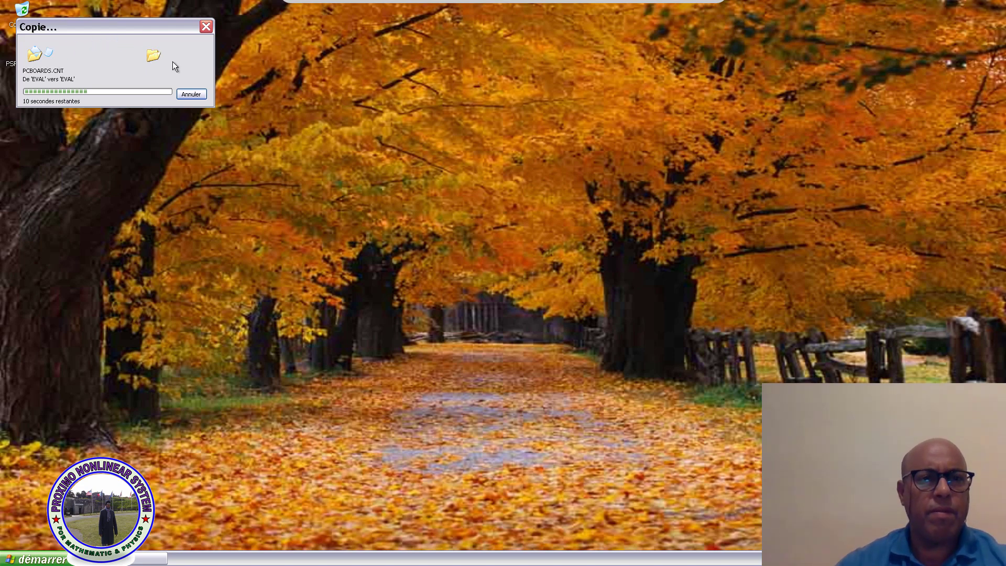
{"action": "left_click_drag", "start_coordinate": [103, 20], "coordinate": [511, 140]}
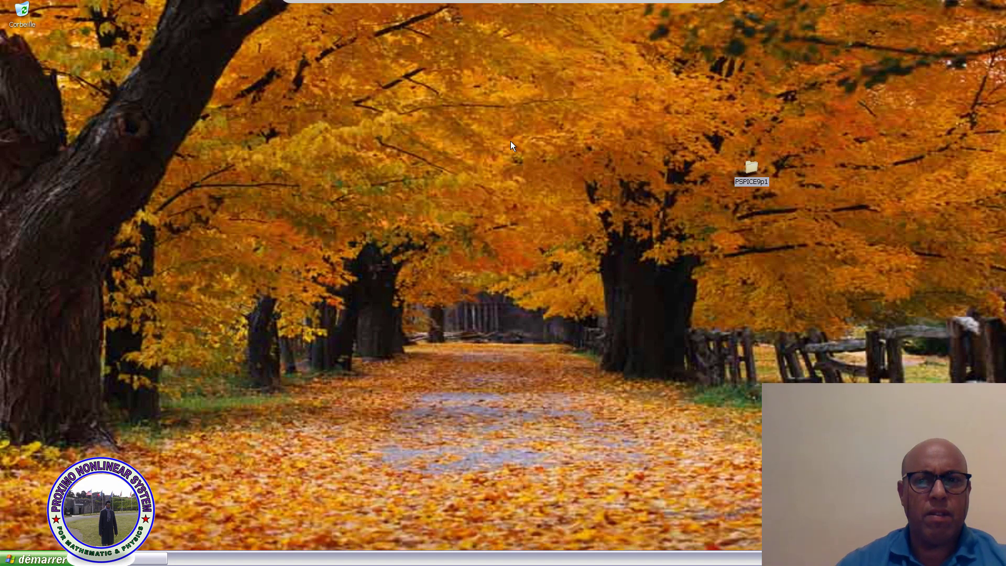
Move the PSPICE9p1 folder from the desktop to the root of Disque local (C:) and close all open folder windows.
{"action": "left_click", "coordinate": [696, 167]}
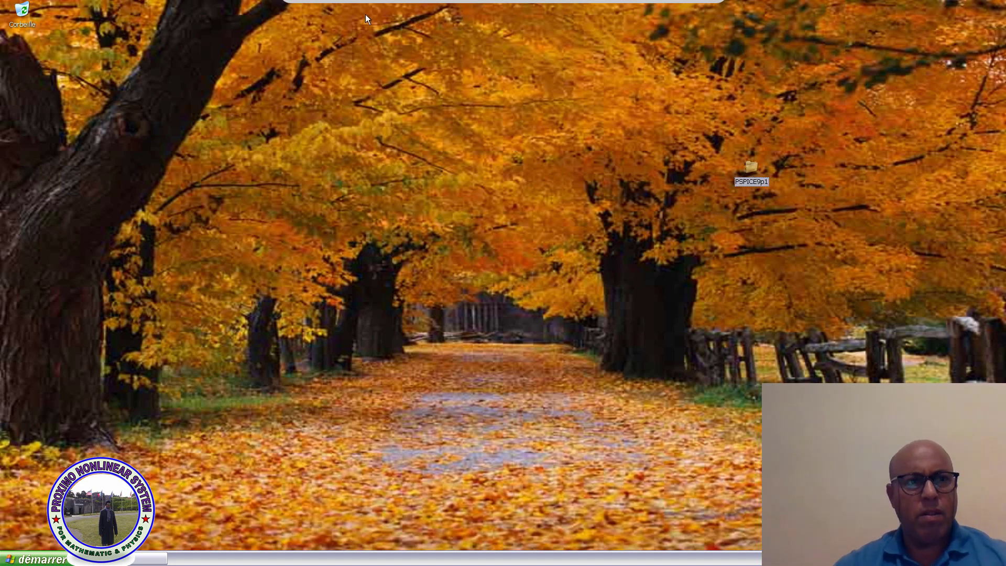
{"action": "double_click", "coordinate": [22, 9]}
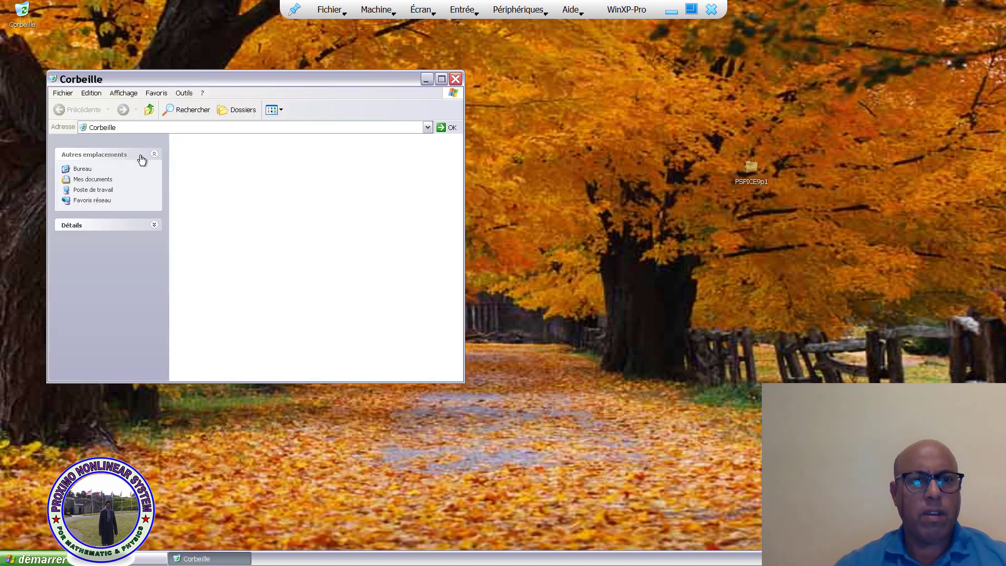
{"action": "left_click", "coordinate": [235, 110]}
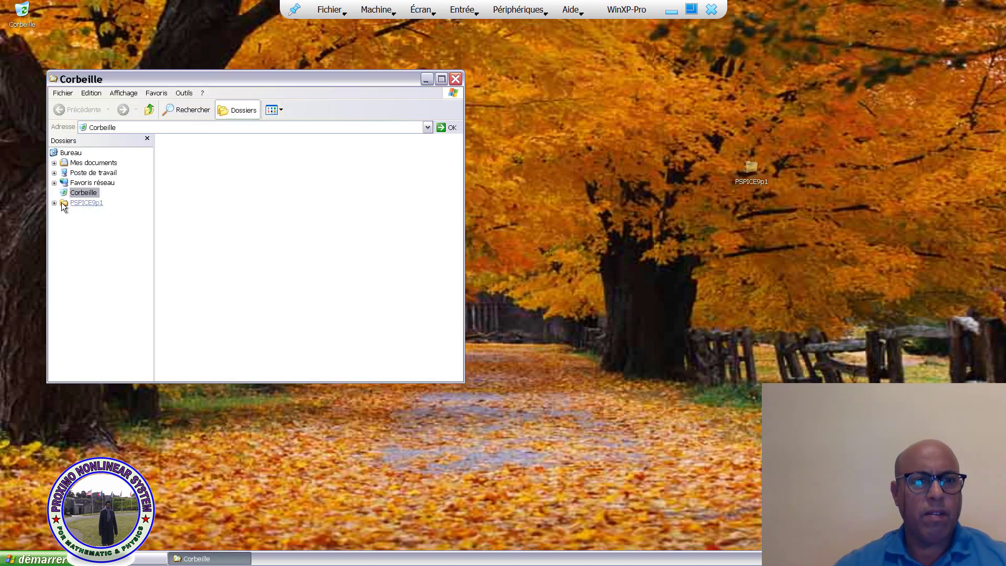
{"action": "left_click", "coordinate": [55, 172]}
{"action": "left_click", "coordinate": [107, 183]}
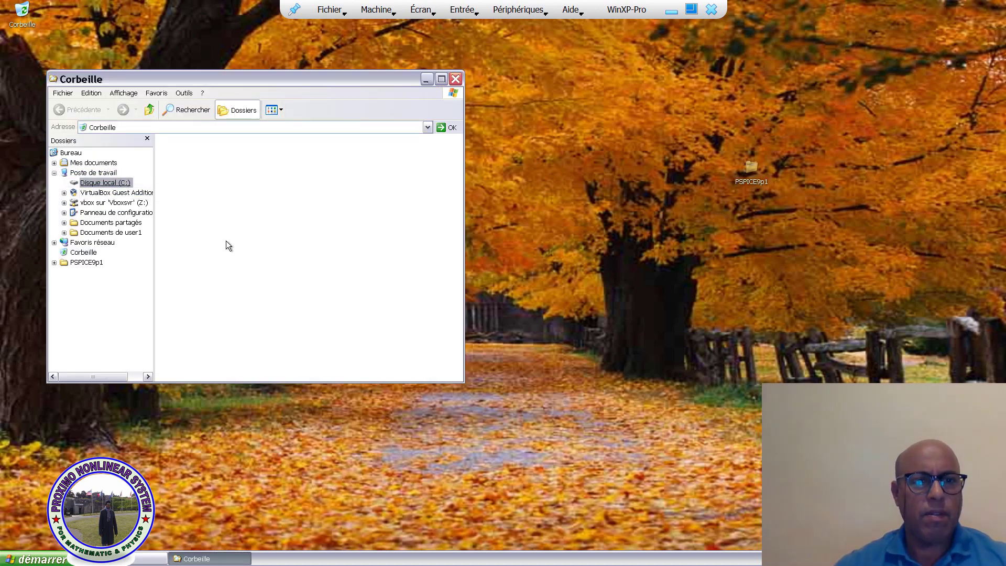
{"action": "right_click", "coordinate": [250, 233]}
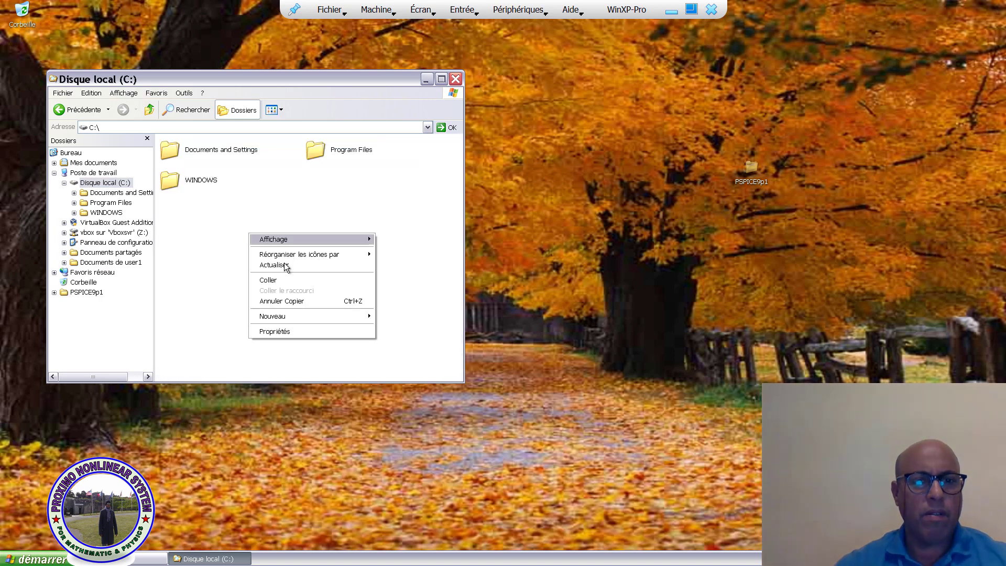
{"action": "left_click", "coordinate": [275, 280]}
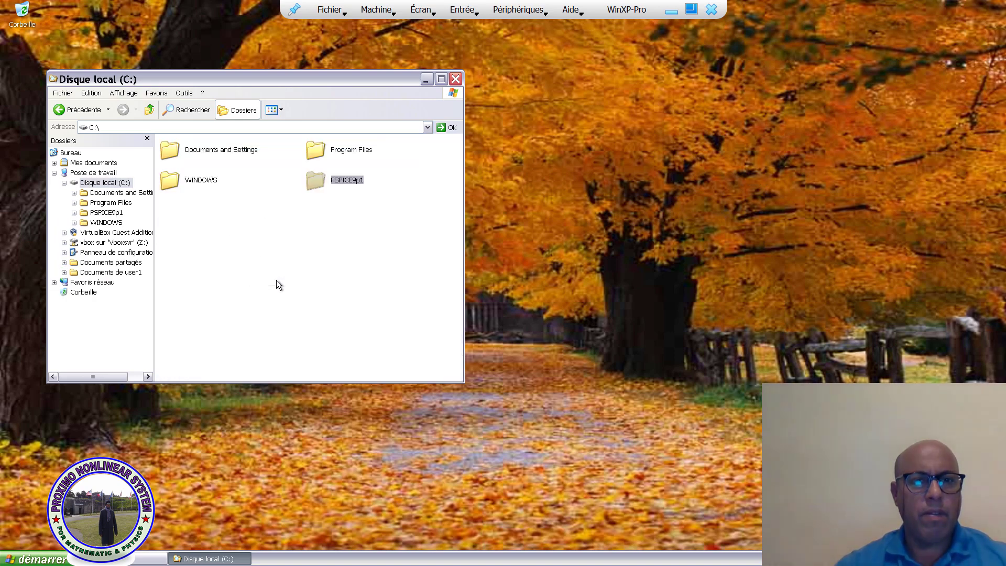
{"action": "left_click", "coordinate": [455, 79]}
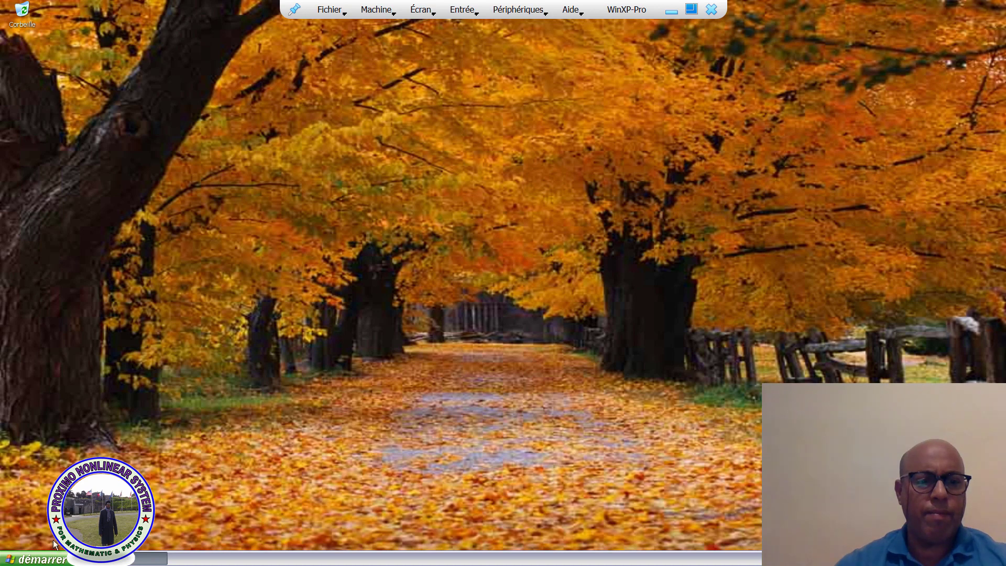
{"action": "left_click", "coordinate": [151, 559]}
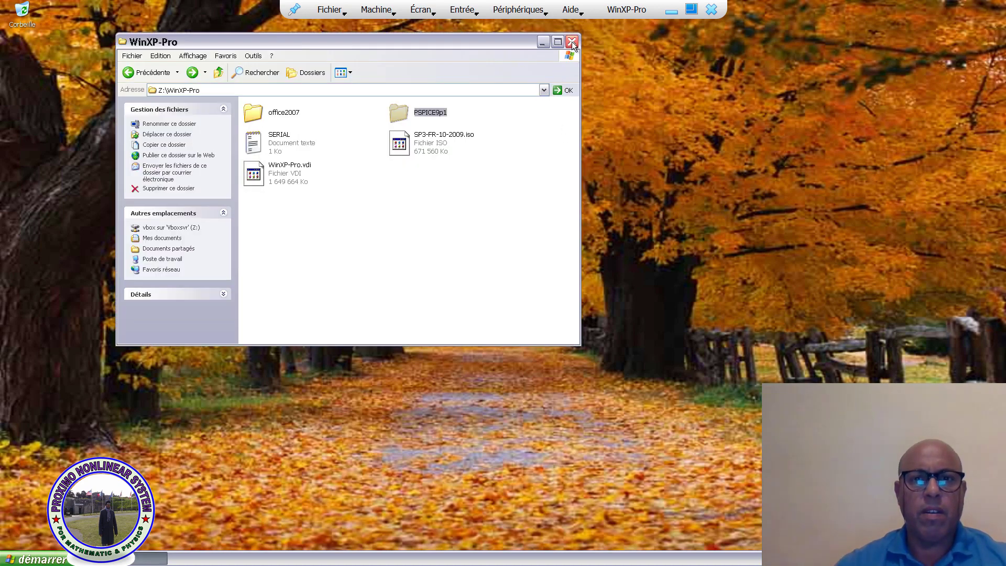
{"action": "left_click", "coordinate": [572, 42]}
{"action": "left_click", "coordinate": [34, 558]}
{"action": "left_click", "coordinate": [187, 526]}
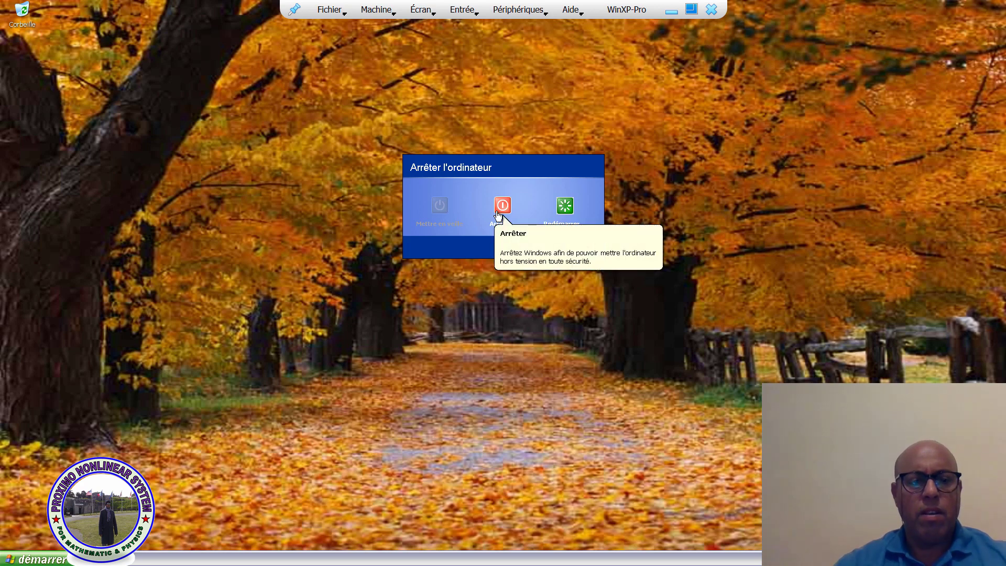
{"action": "left_click", "coordinate": [497, 213]}
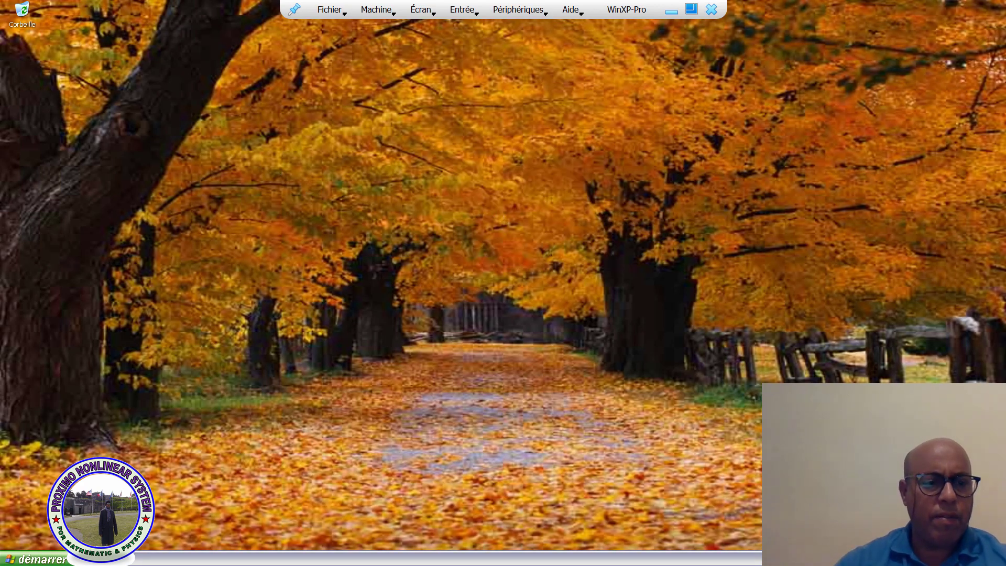
{"action": "left_click", "coordinate": [34, 559]}
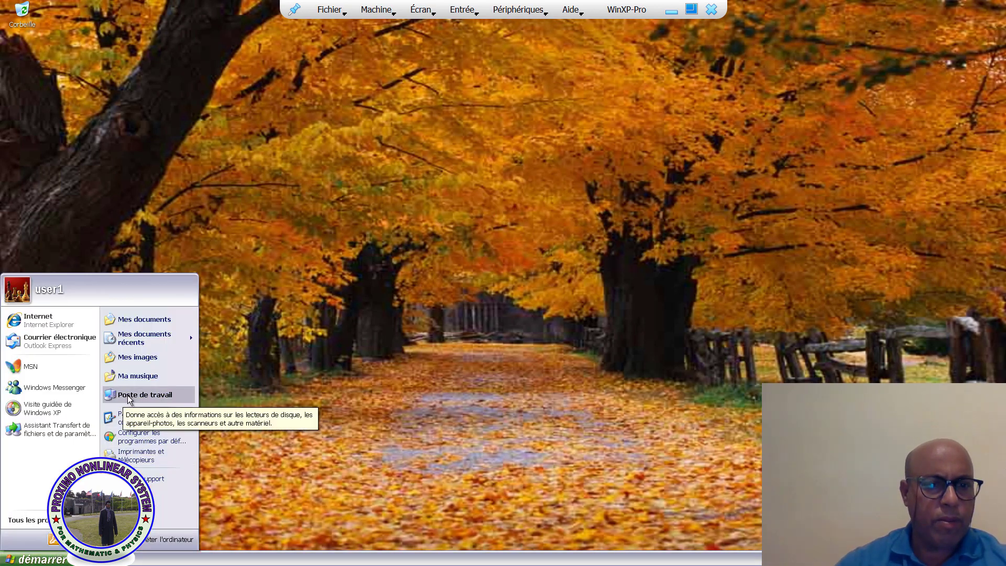
{"action": "right_click", "coordinate": [156, 395]}
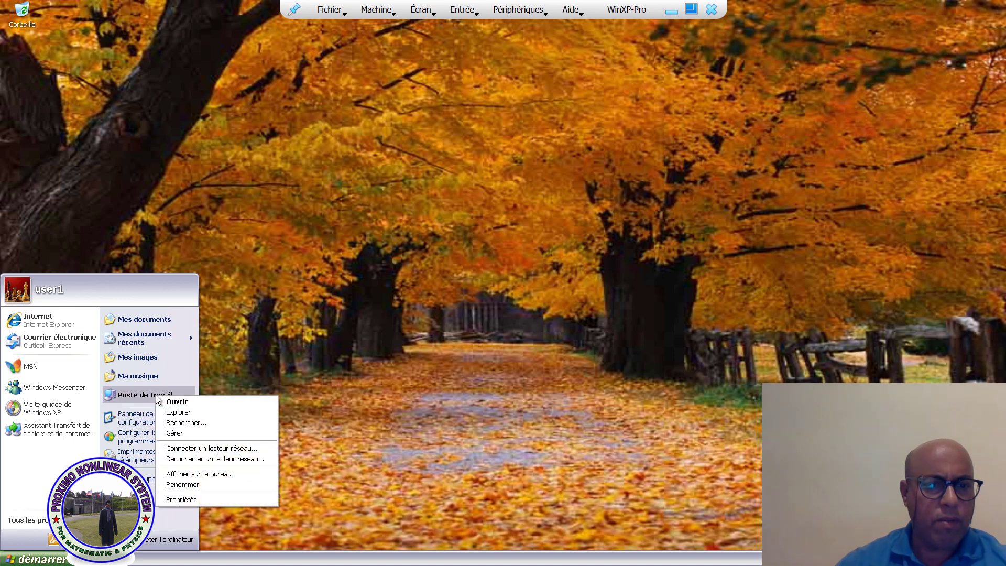
{"action": "left_click", "coordinate": [184, 432]}
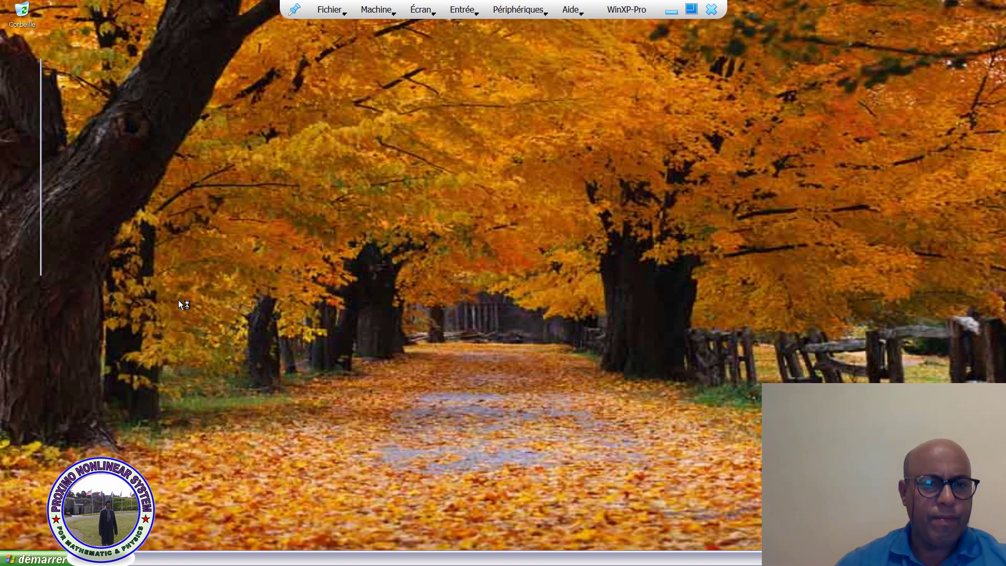
{"action": "left_click", "coordinate": [362, 53]}
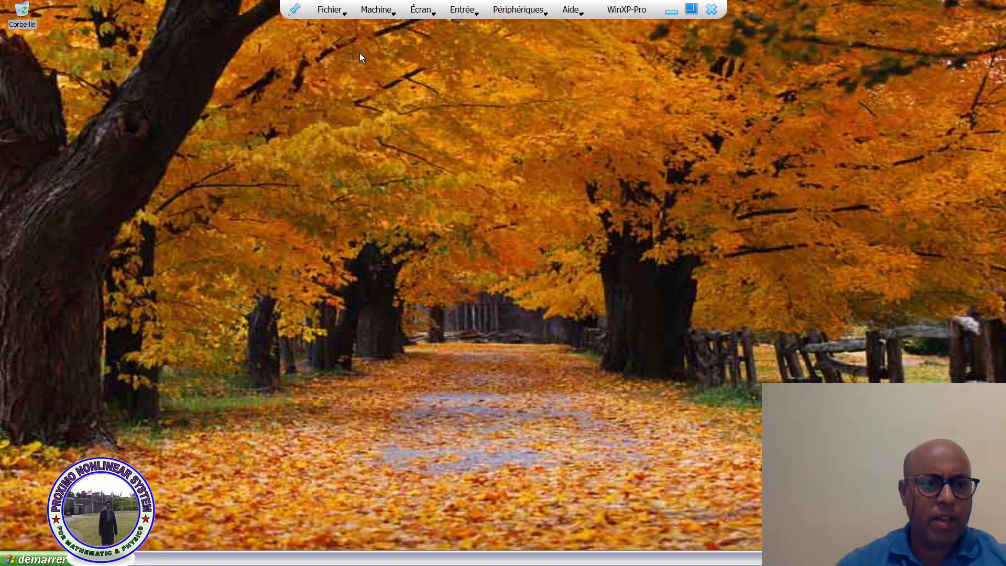
{"action": "right_click", "coordinate": [304, 120]}
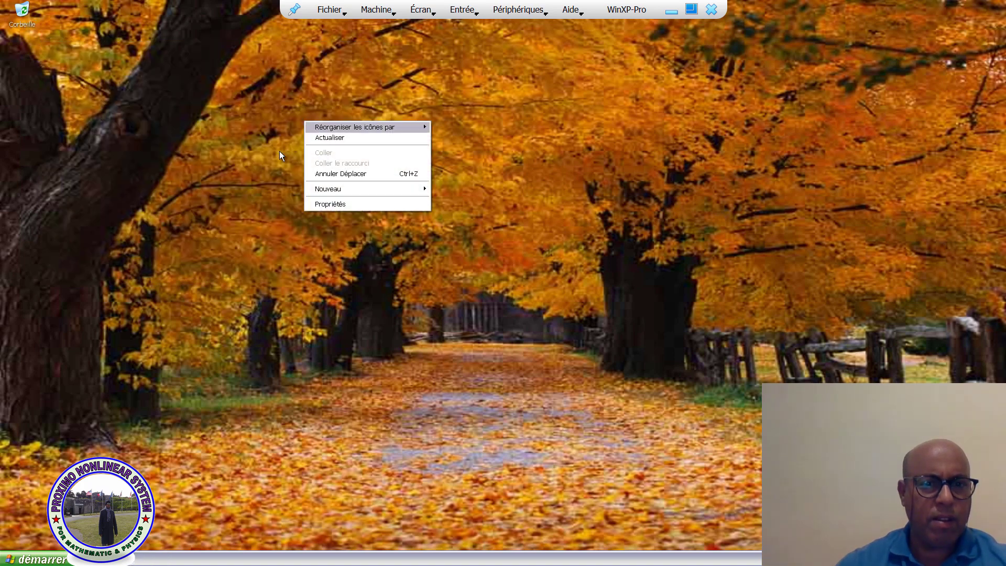
{"action": "key", "text": "Escape"}
Turn off the welcome screen (Utiliser l'écran d'accueil) in the user accounts' logon options and close the Control Panel windows.
{"action": "left_click", "coordinate": [32, 559]}
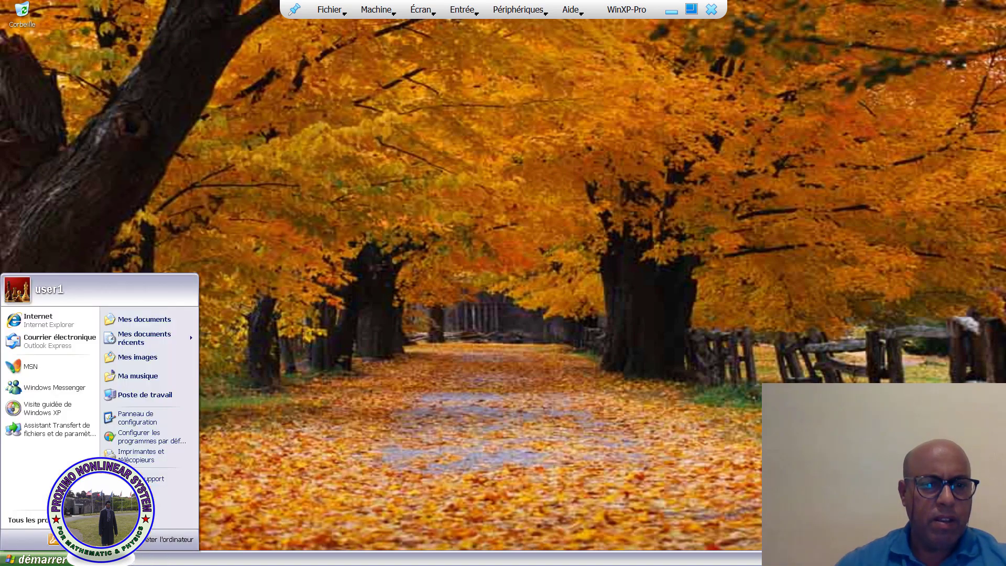
{"action": "left_click", "coordinate": [138, 417]}
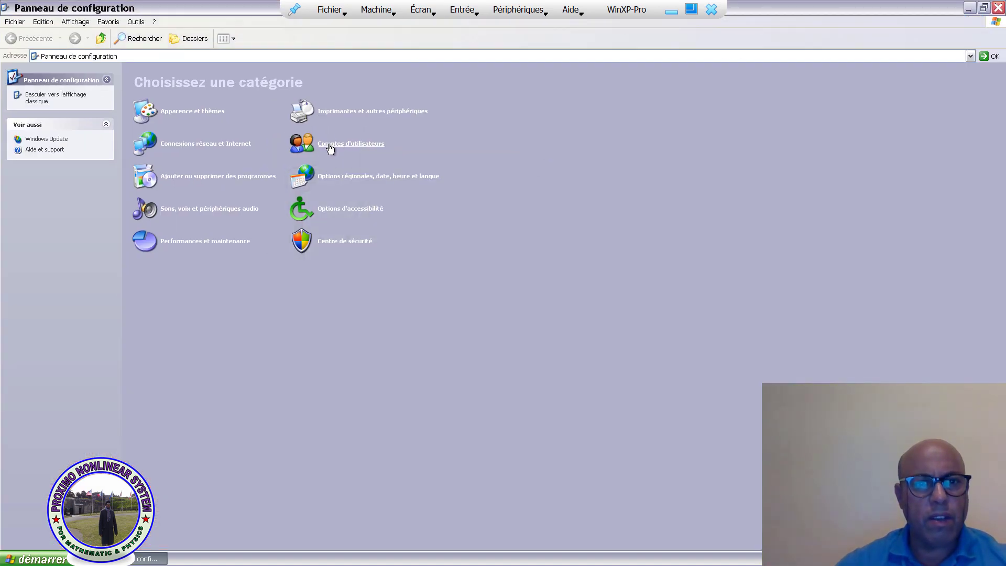
{"action": "left_click", "coordinate": [331, 144]}
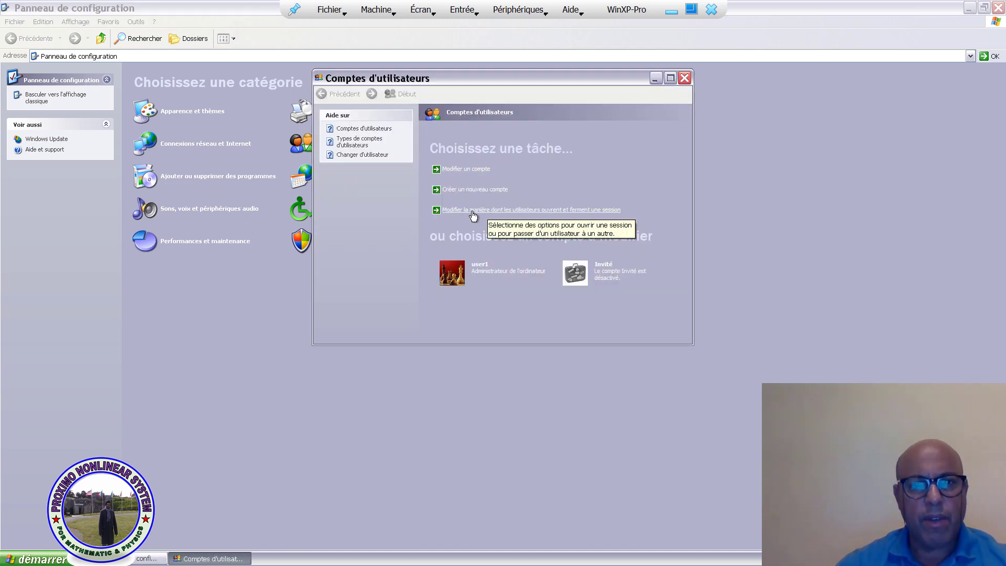
{"action": "left_click", "coordinate": [557, 212]}
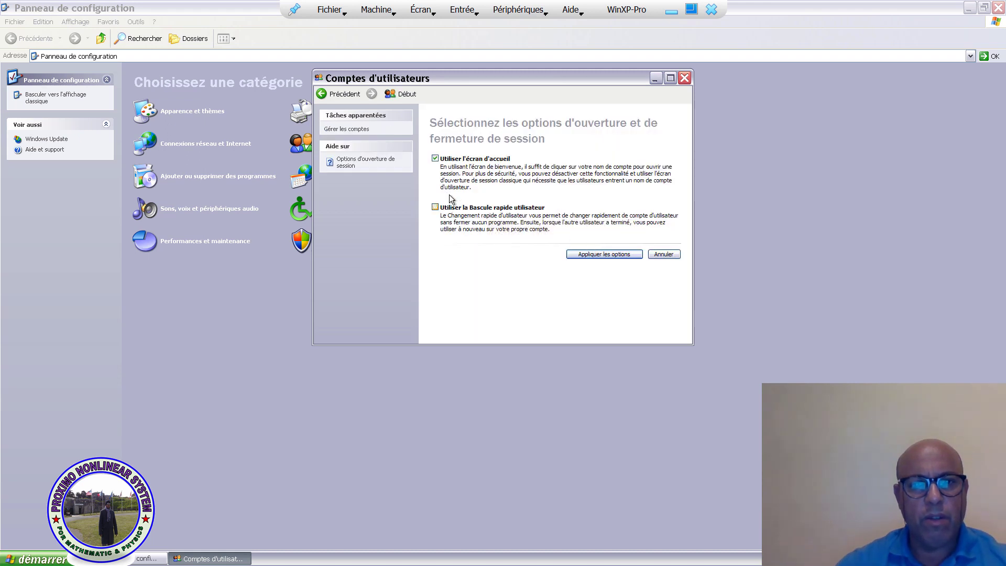
{"action": "left_click", "coordinate": [448, 159]}
{"action": "left_click", "coordinate": [592, 255]}
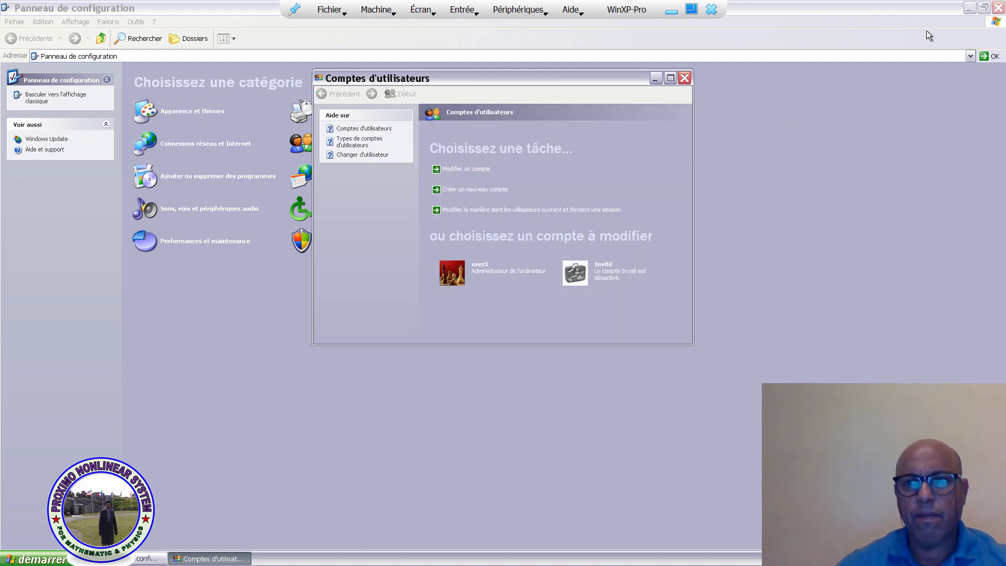
{"action": "left_click", "coordinate": [684, 78]}
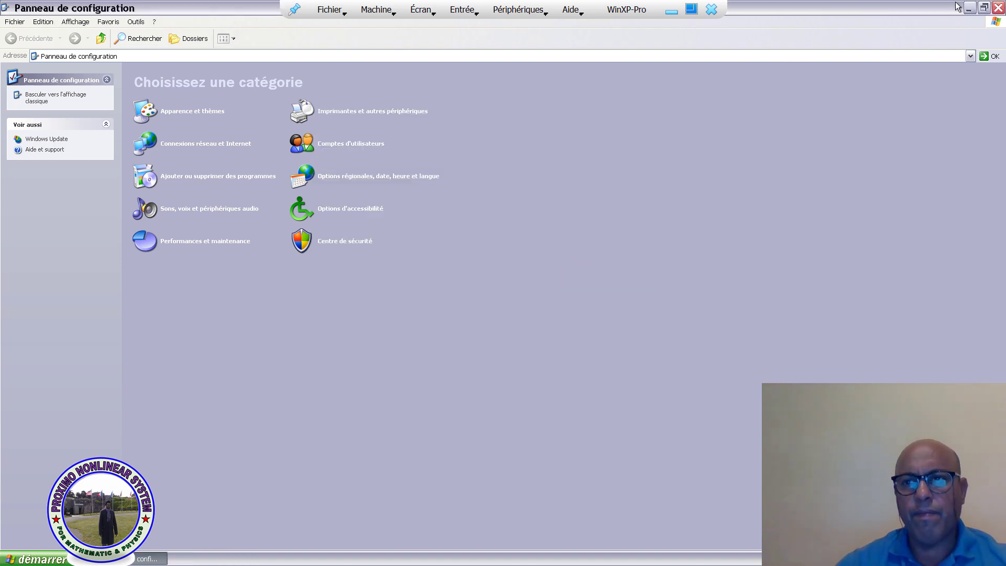
{"action": "left_click", "coordinate": [998, 7]}
Shut down the Windows XP guest and switch to the Oracle VM VirtualBox manager.
{"action": "left_click", "coordinate": [35, 559]}
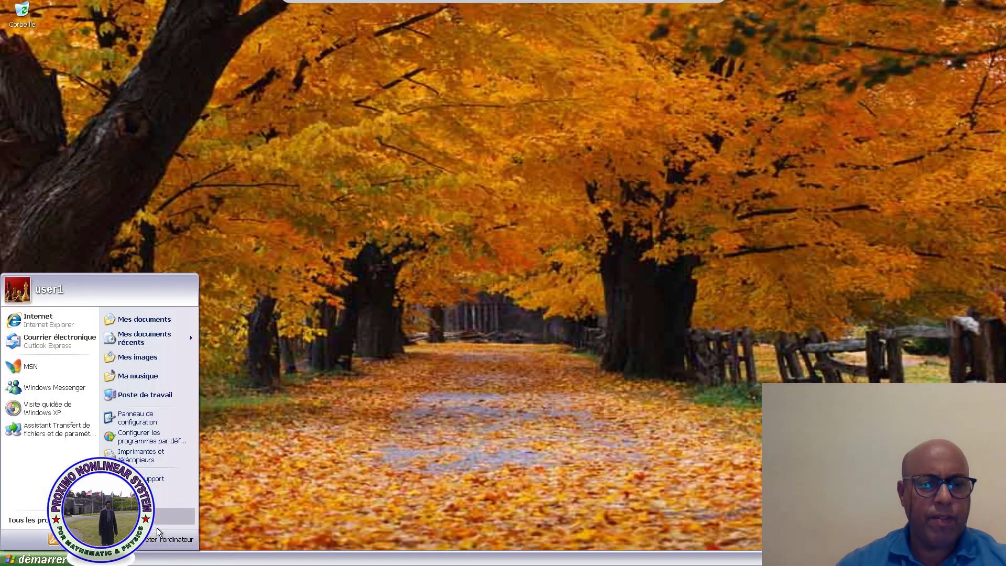
{"action": "left_click", "coordinate": [173, 540]}
{"action": "left_click", "coordinate": [497, 267]}
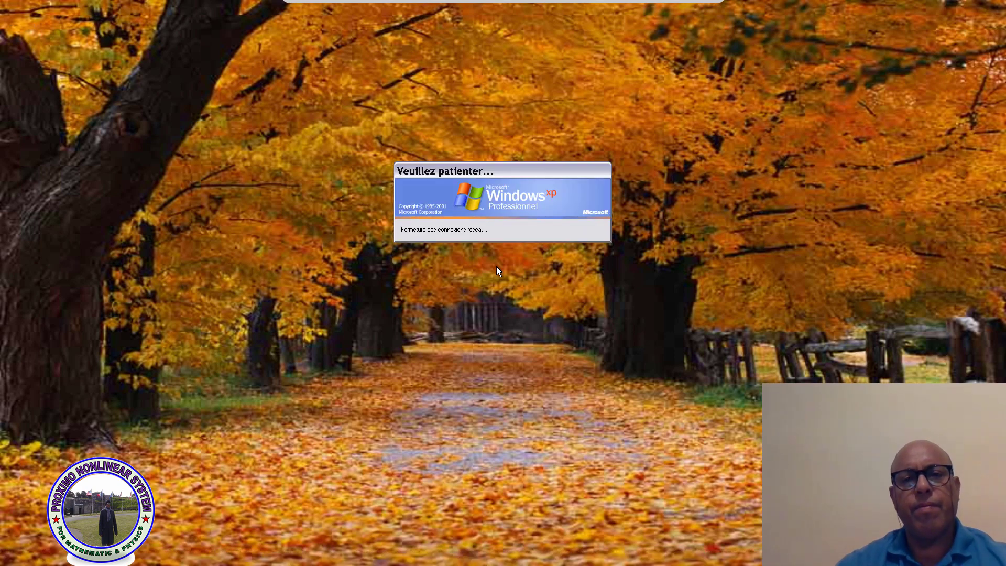
{"action": "mouse_move", "coordinate": [655, 3]}
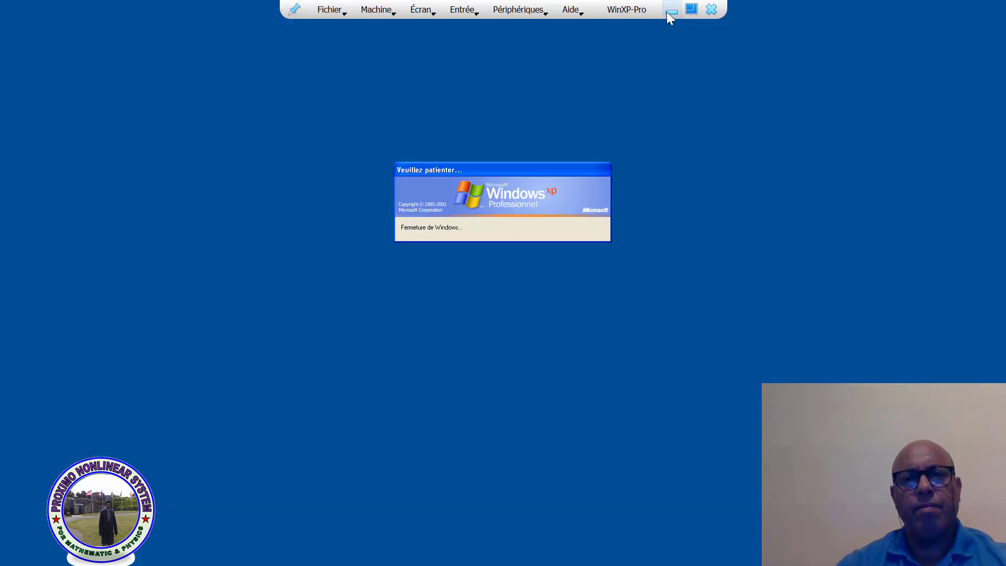
{"action": "left_click", "coordinate": [668, 12]}
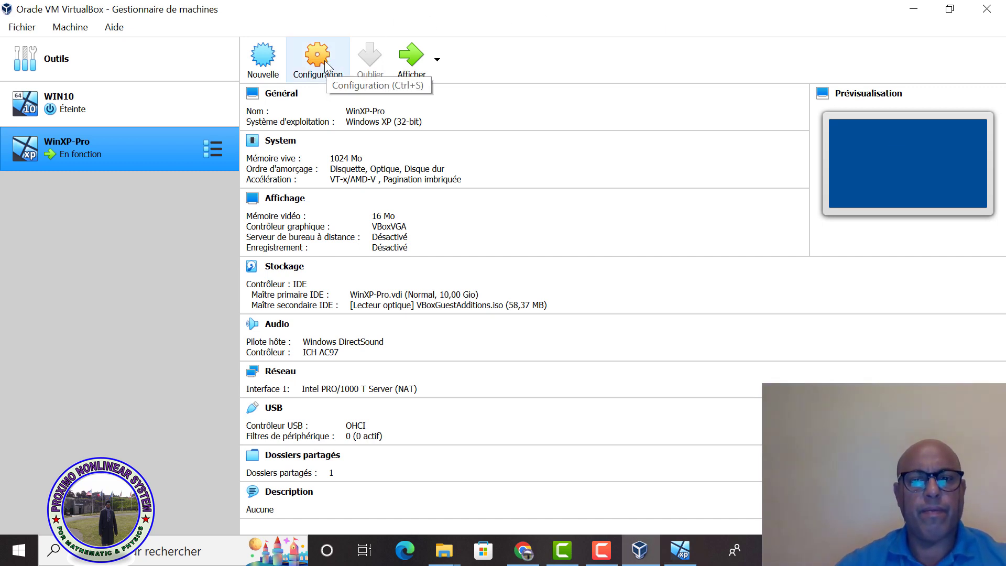
{"action": "left_click", "coordinate": [680, 550]}
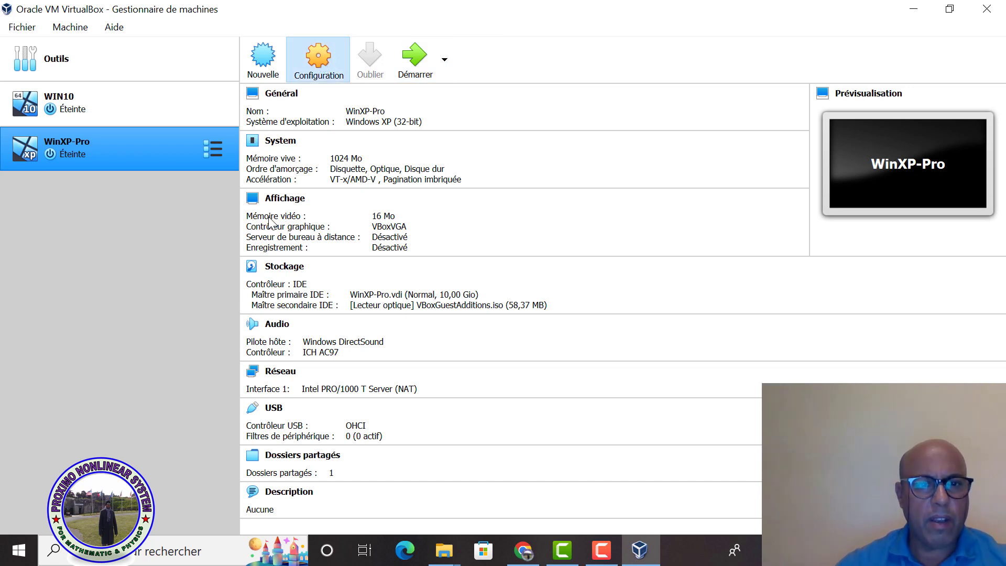
Review the Système settings of the powered-off WinXP-Pro machine and set its video memory to 128 MB.
{"action": "key", "text": "ctrl+s"}
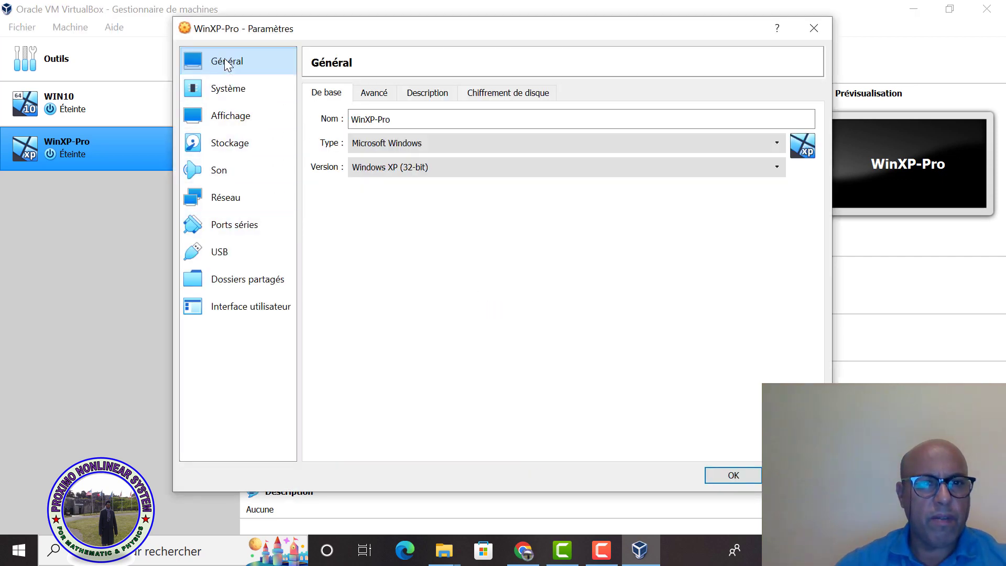
{"action": "left_click", "coordinate": [228, 90]}
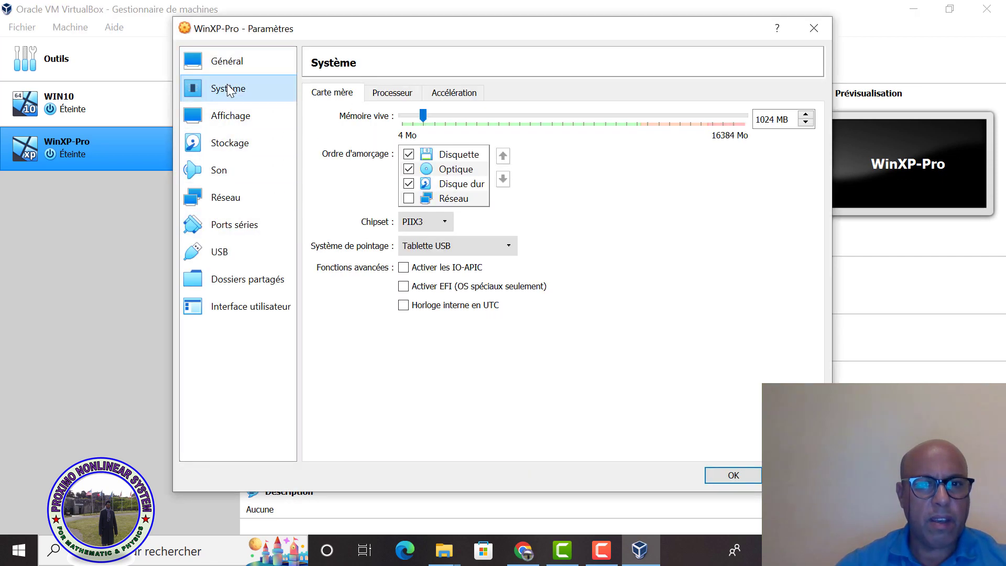
{"action": "left_click", "coordinate": [400, 97]}
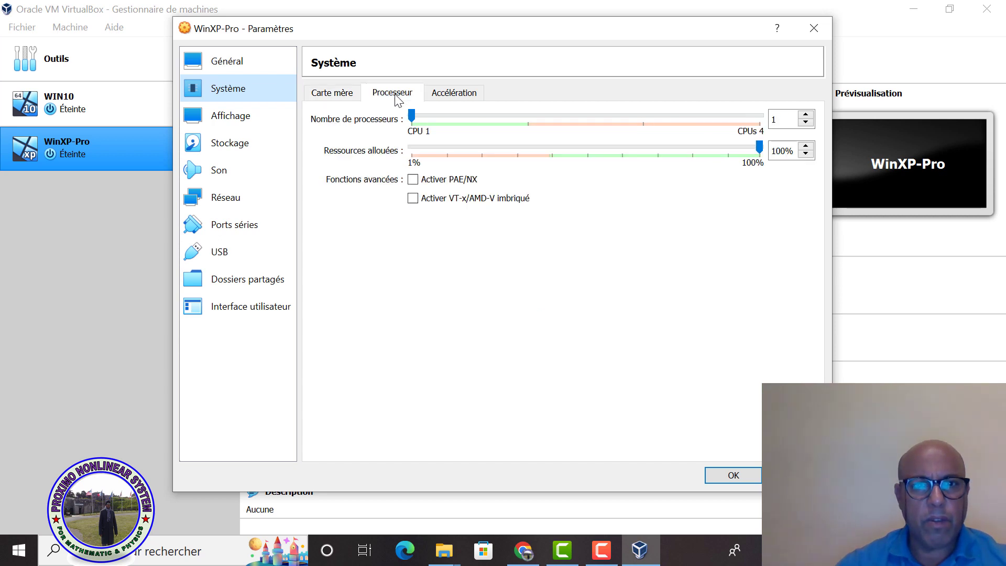
{"action": "left_click", "coordinate": [456, 97]}
{"action": "left_click", "coordinate": [240, 119]}
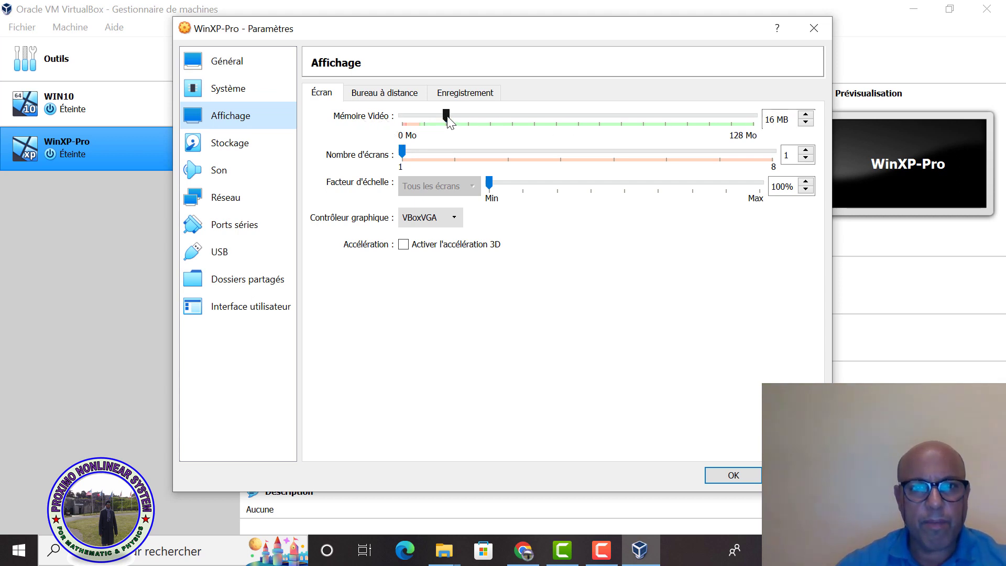
{"action": "left_click_drag", "start_coordinate": [447, 116], "coordinate": [765, 121]}
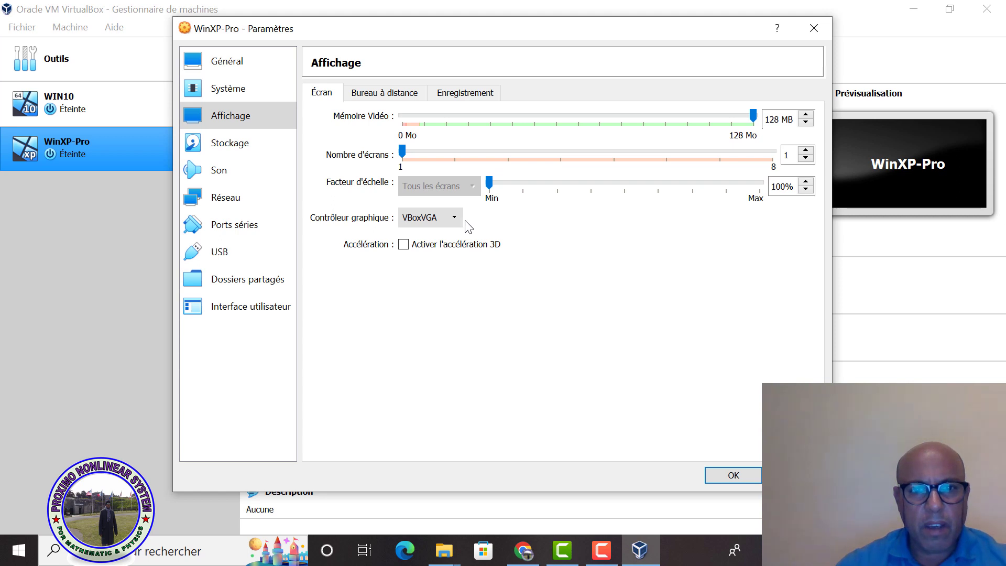
Check WinXP-Pro's storage, sound, serial port, USB, shared folder and user interface settings, then save the machine configuration.
{"action": "left_click", "coordinate": [231, 147]}
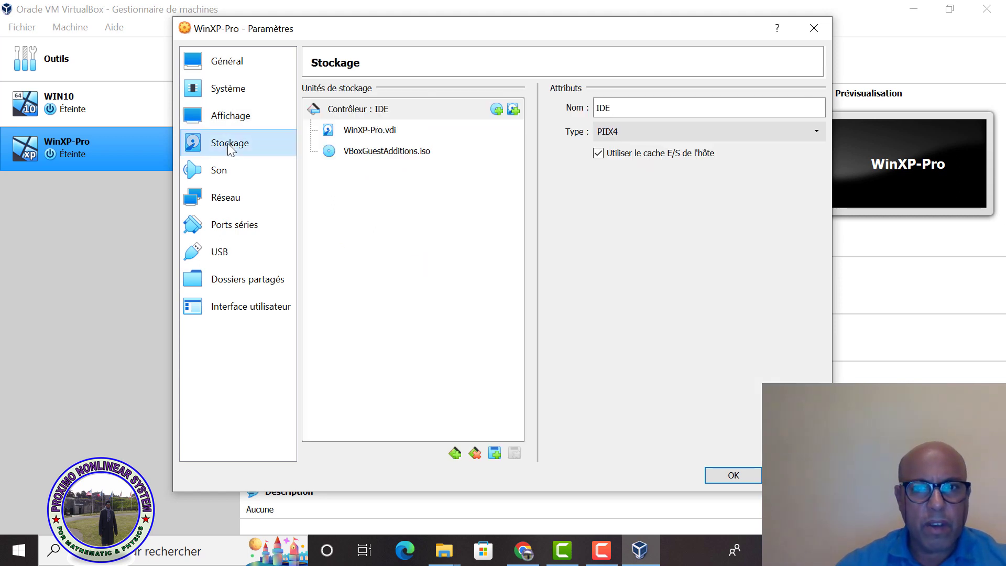
{"action": "left_click", "coordinate": [221, 169]}
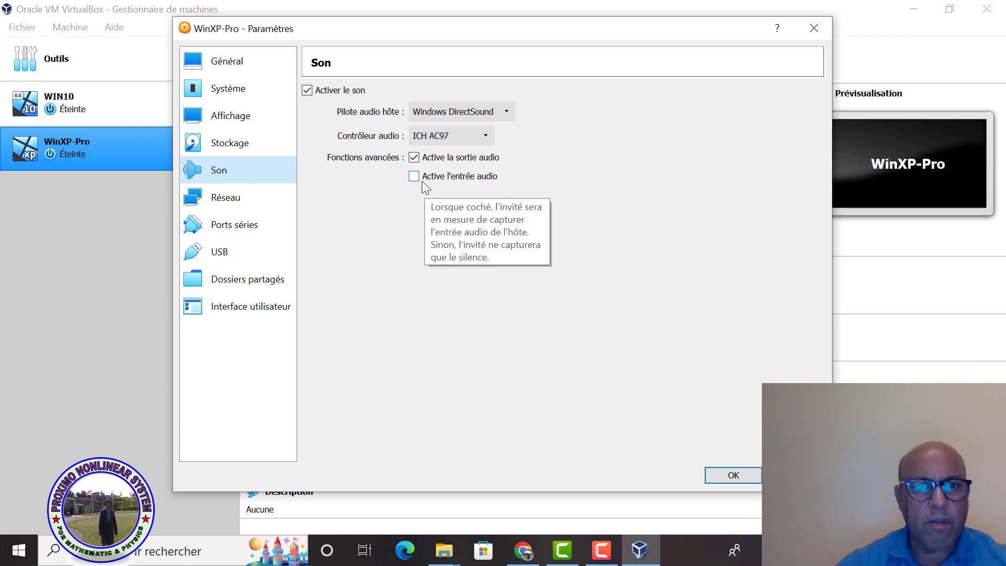
{"action": "left_click", "coordinate": [241, 227]}
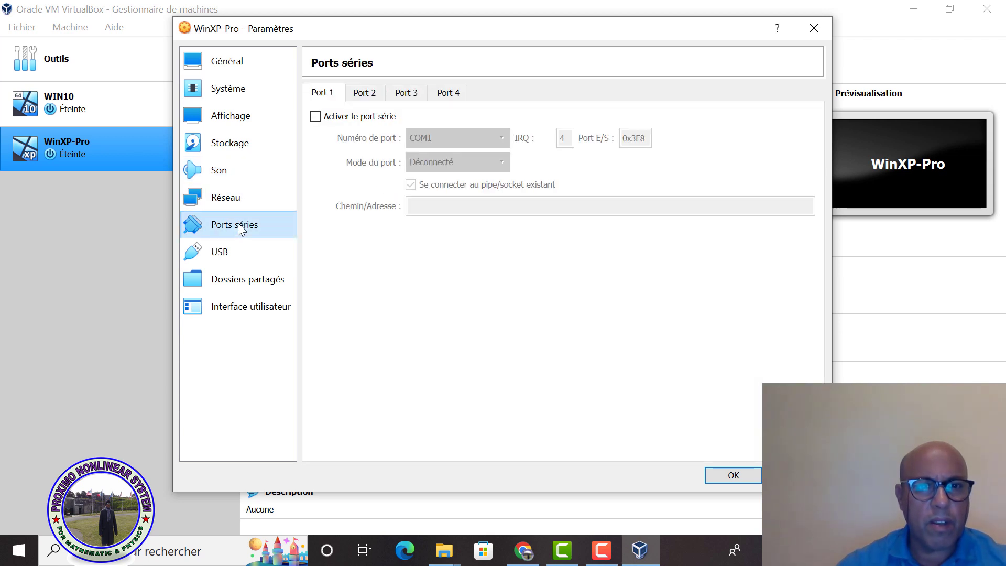
{"action": "left_click", "coordinate": [222, 256]}
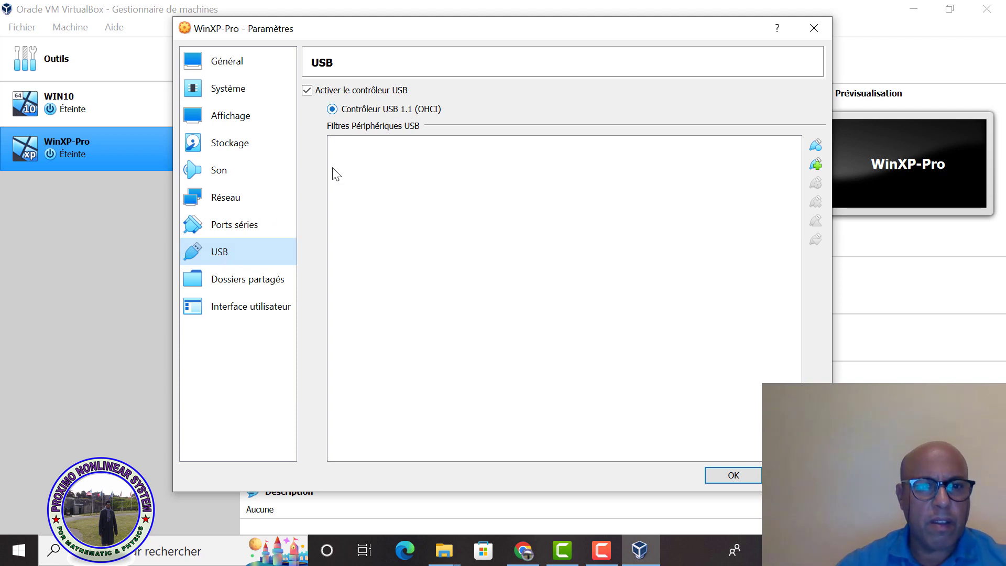
{"action": "left_click", "coordinate": [244, 282]}
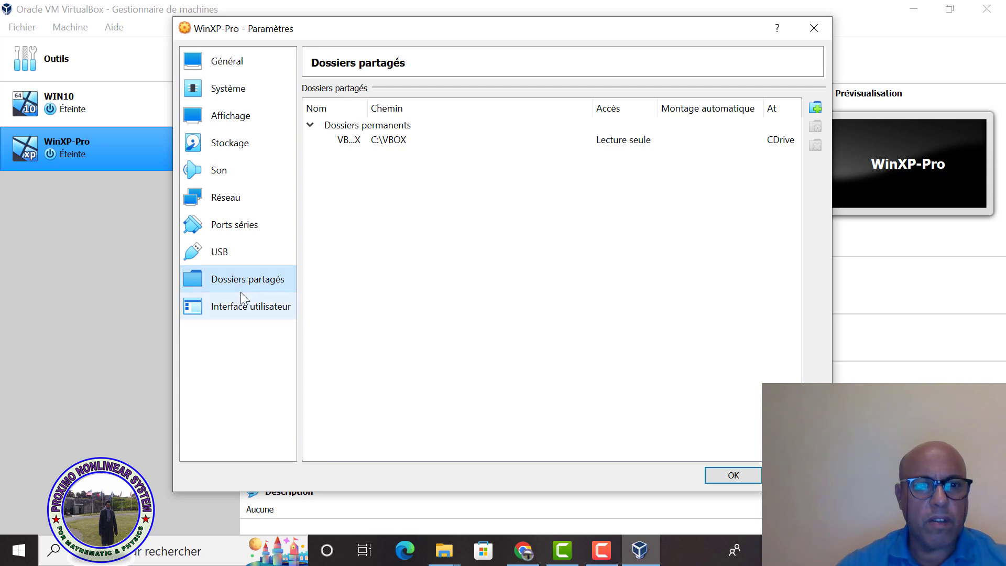
{"action": "left_click", "coordinate": [244, 312]}
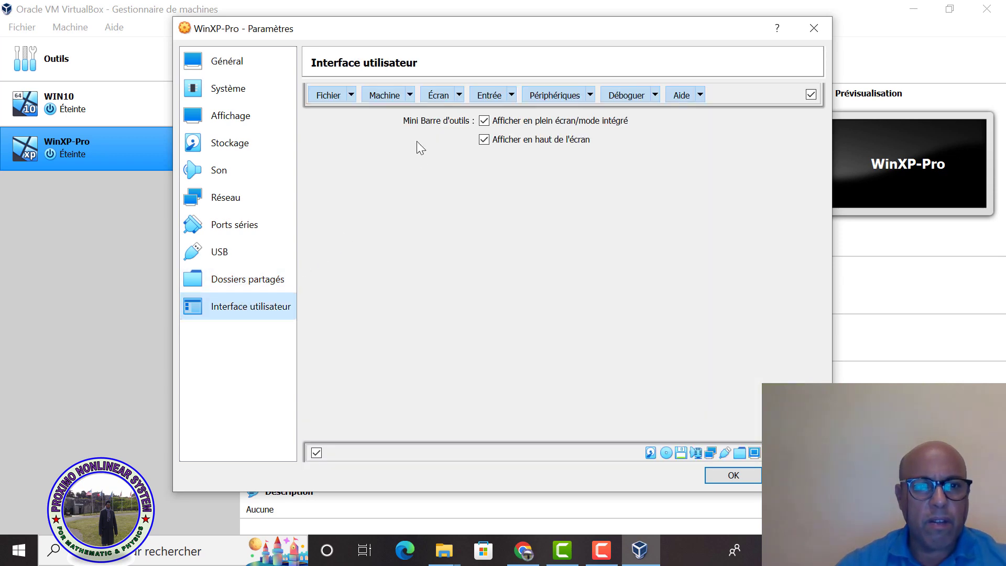
{"action": "left_click", "coordinate": [744, 475]}
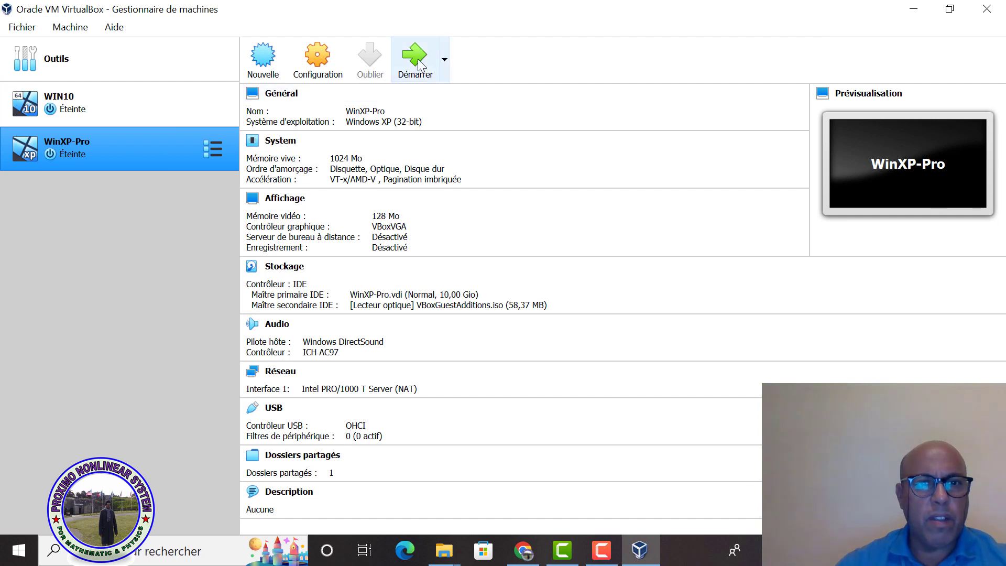
Start the WinXP-Pro machine, dismiss the keyboard capture notice and log on to Windows as user1.
{"action": "left_click", "coordinate": [418, 57]}
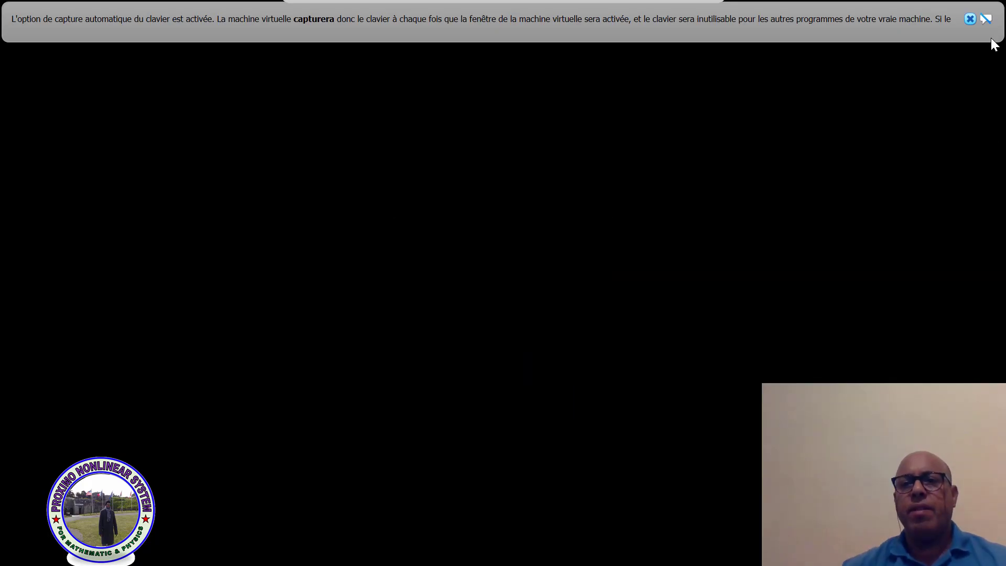
{"action": "left_click", "coordinate": [970, 18]}
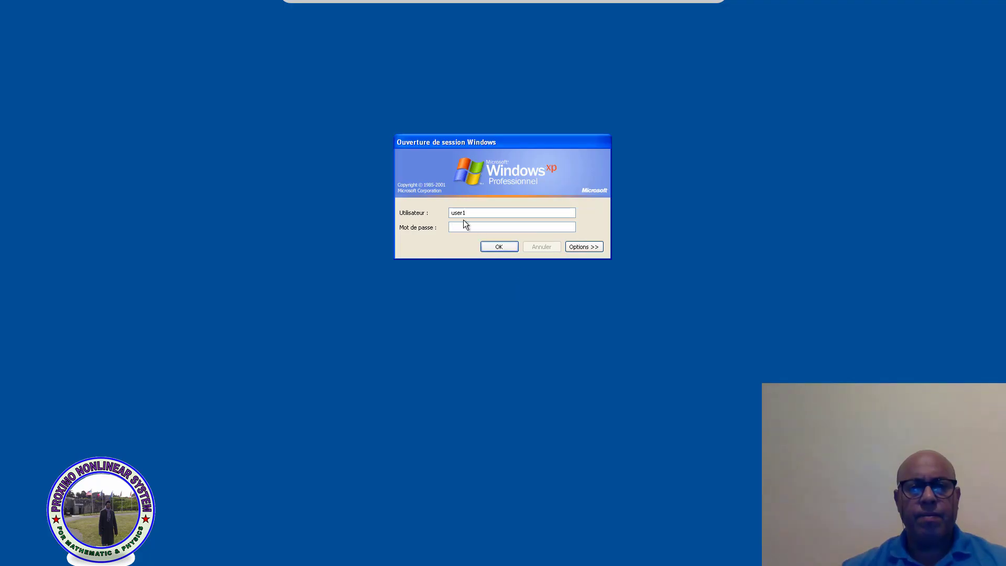
{"action": "left_click", "coordinate": [498, 247]}
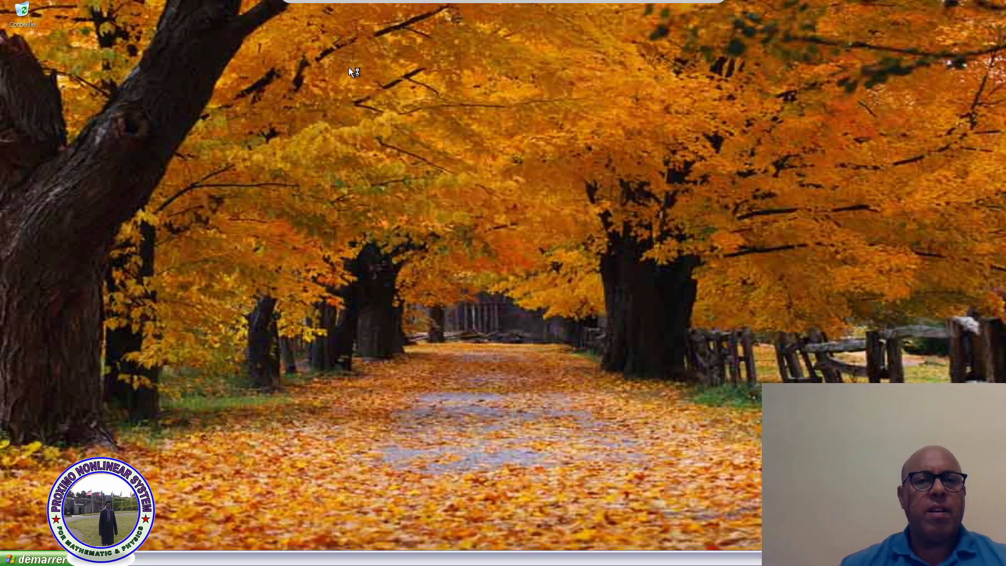
Open Gestion de l'ordinateur for Poste de travail, maximize it and display the local Utilisateurs folder.
{"action": "left_click", "coordinate": [63, 559]}
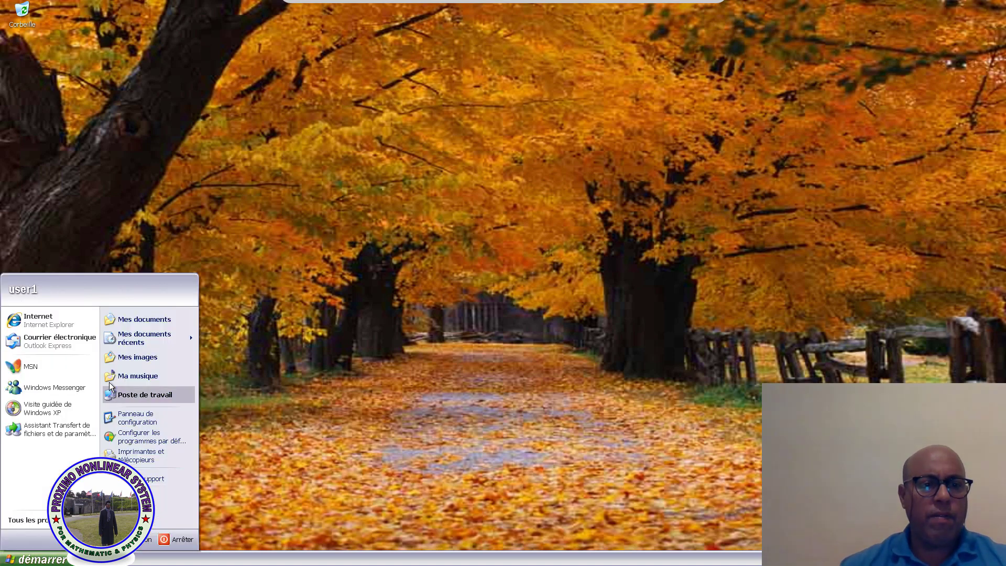
{"action": "right_click", "coordinate": [150, 396]}
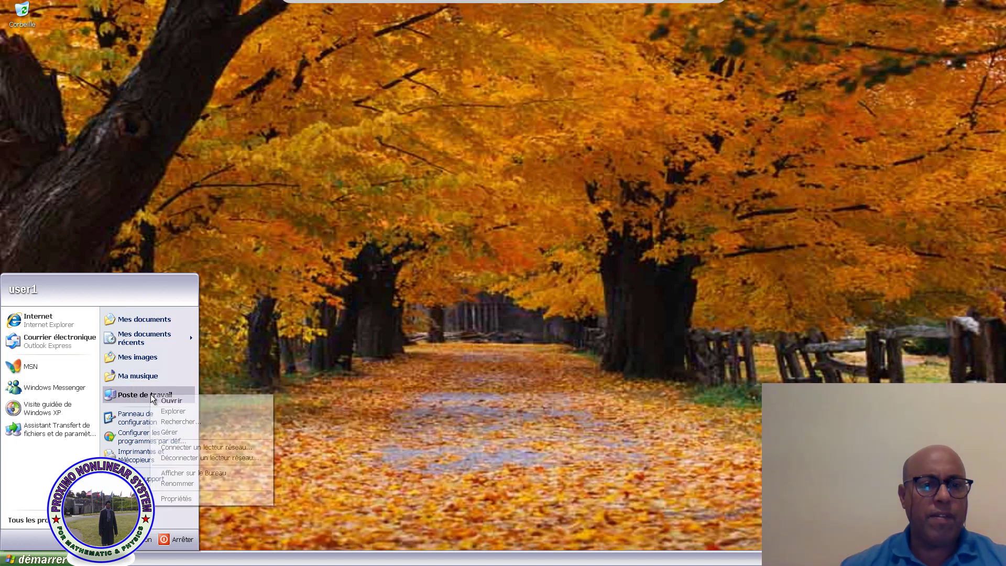
{"action": "left_click", "coordinate": [169, 432]}
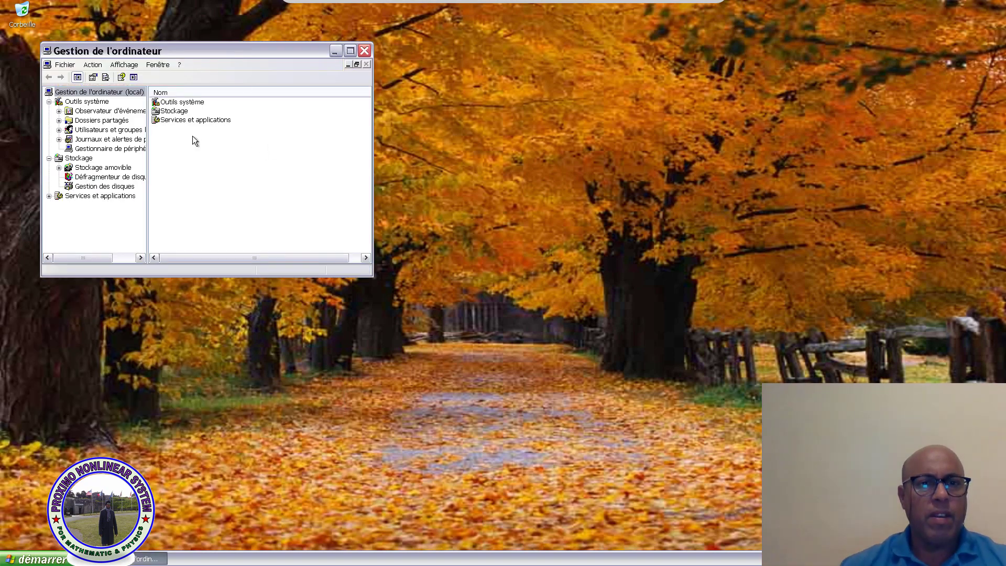
{"action": "left_click", "coordinate": [351, 51]}
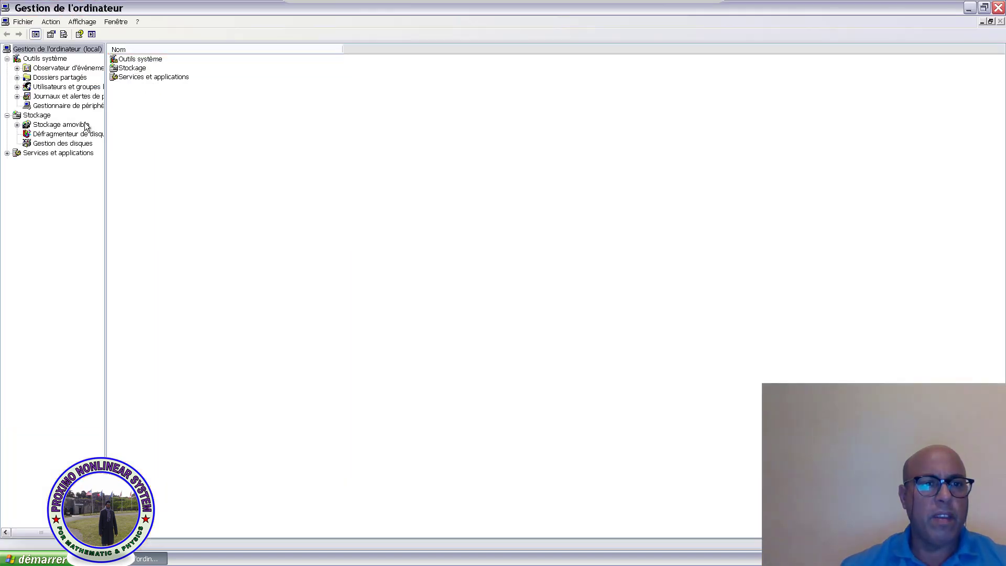
{"action": "left_click", "coordinate": [17, 87]}
{"action": "left_click", "coordinate": [60, 97]}
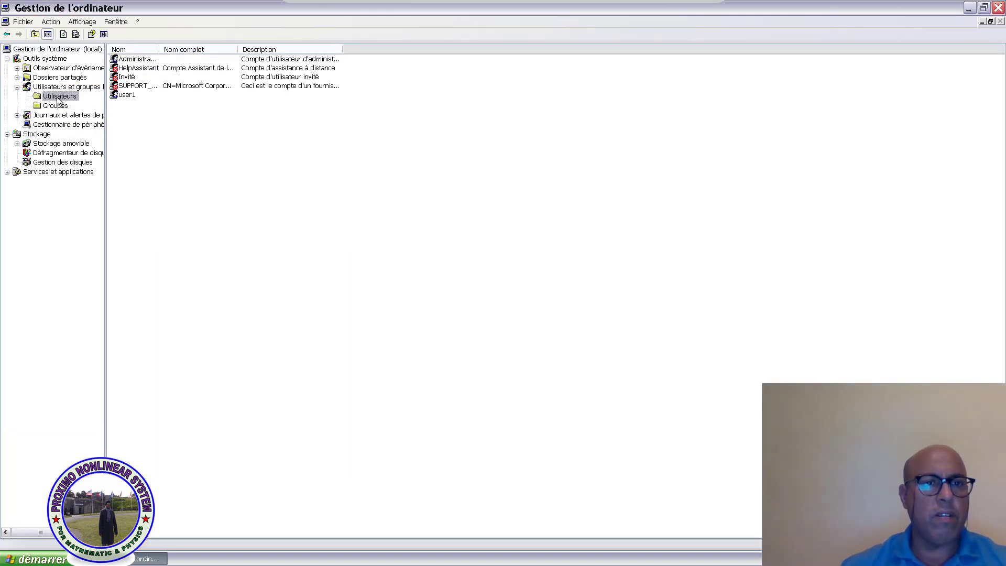
Examine user1's general, group membership and profile properties, and close them without changes.
{"action": "double_click", "coordinate": [126, 96]}
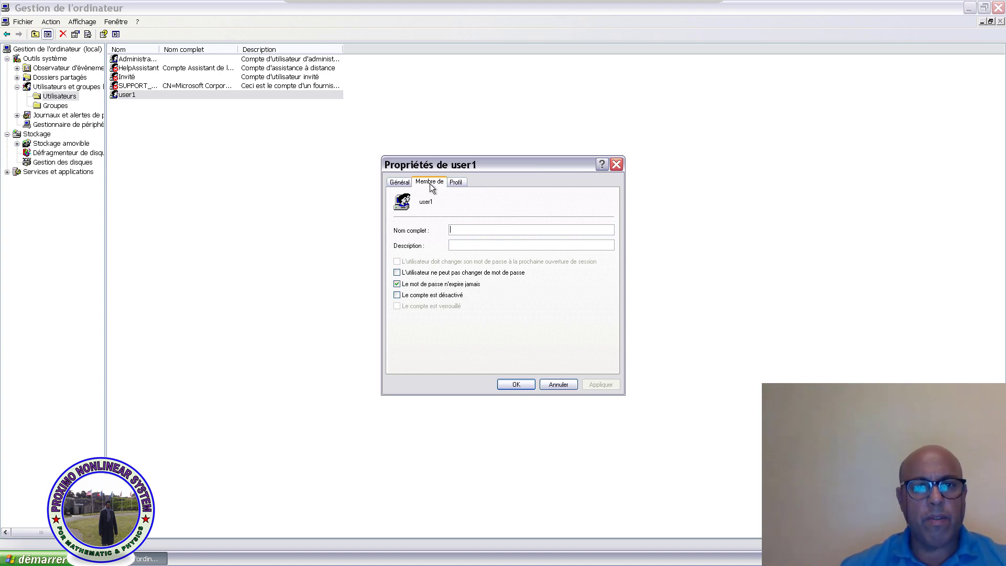
{"action": "left_click", "coordinate": [460, 182]}
{"action": "left_click", "coordinate": [415, 182]}
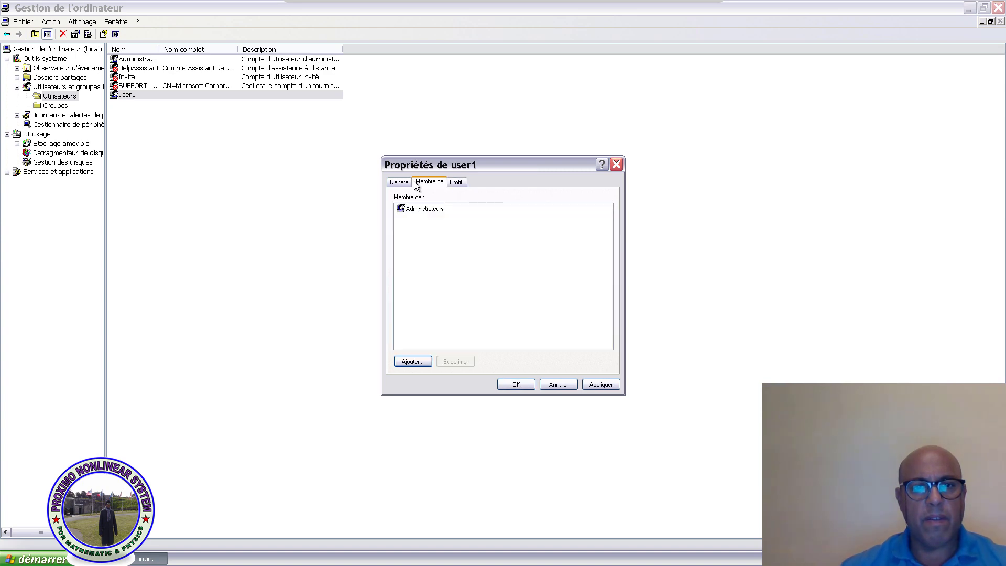
{"action": "left_click", "coordinate": [400, 183]}
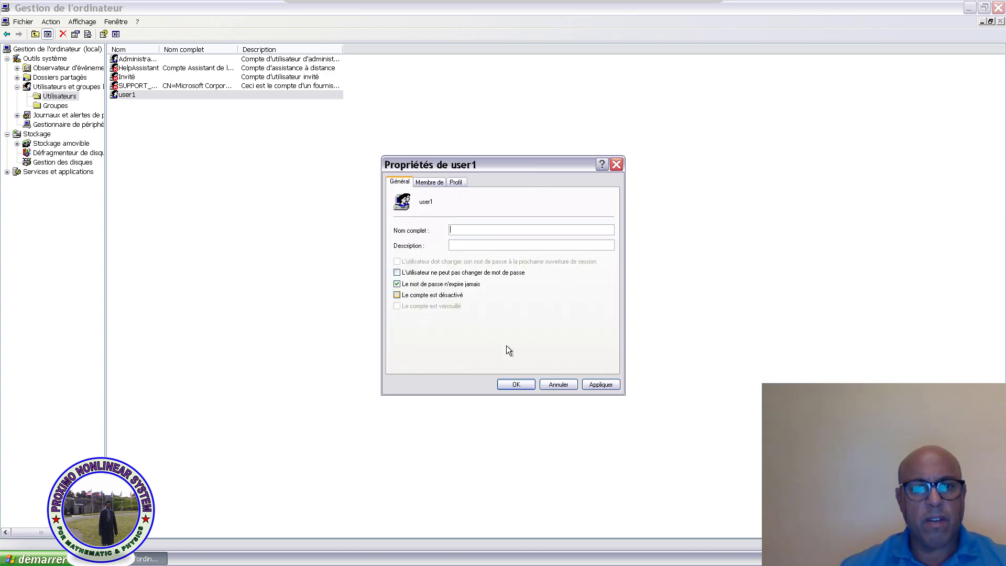
{"action": "left_click", "coordinate": [552, 382]}
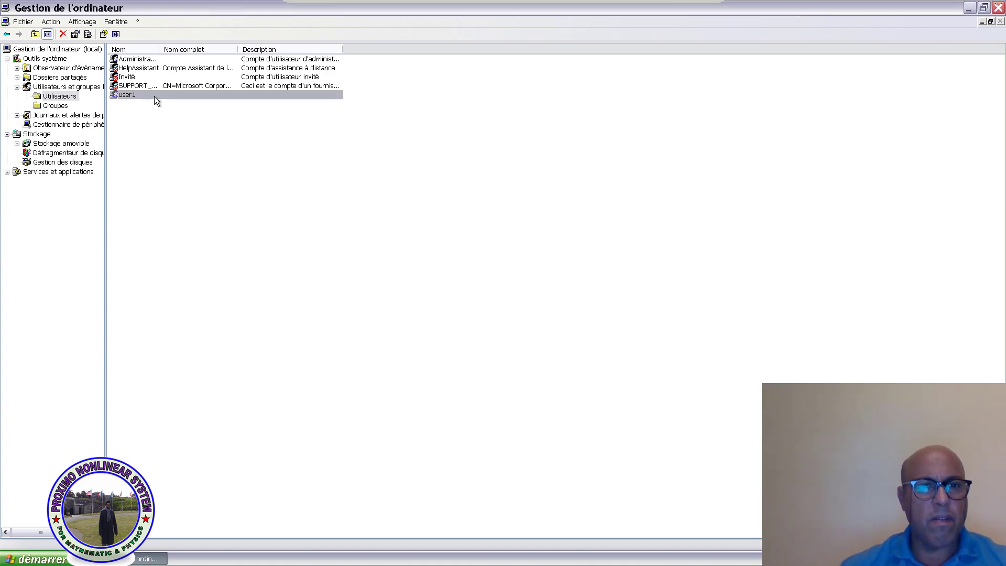
{"action": "right_click", "coordinate": [154, 96]}
{"action": "left_click", "coordinate": [187, 103]}
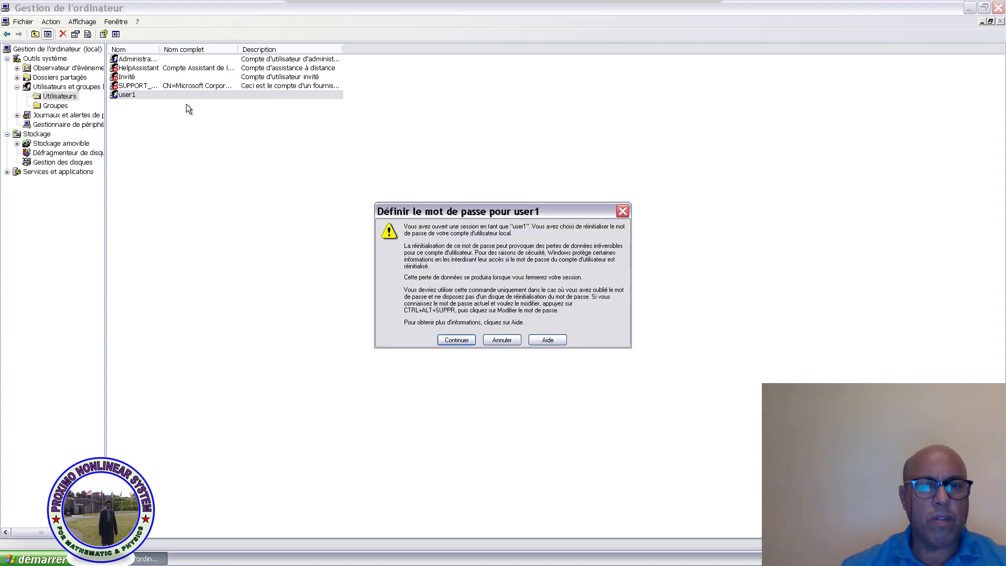
{"action": "key", "text": "Escape"}
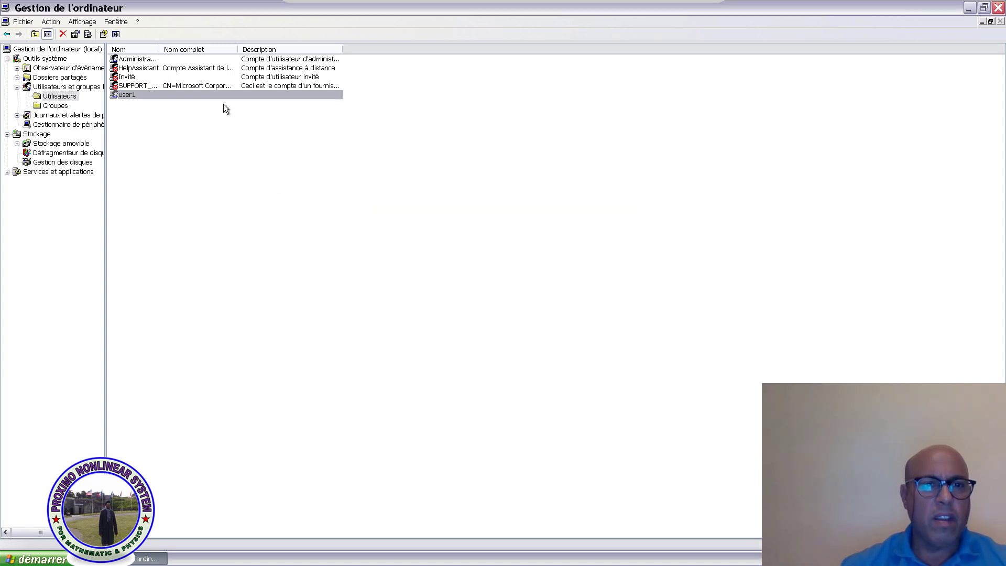
Reset the user1 account's password, accepting the warning and entering the new password in both the password and confirmation fields.
{"action": "right_click", "coordinate": [131, 95]}
{"action": "left_click", "coordinate": [185, 102]}
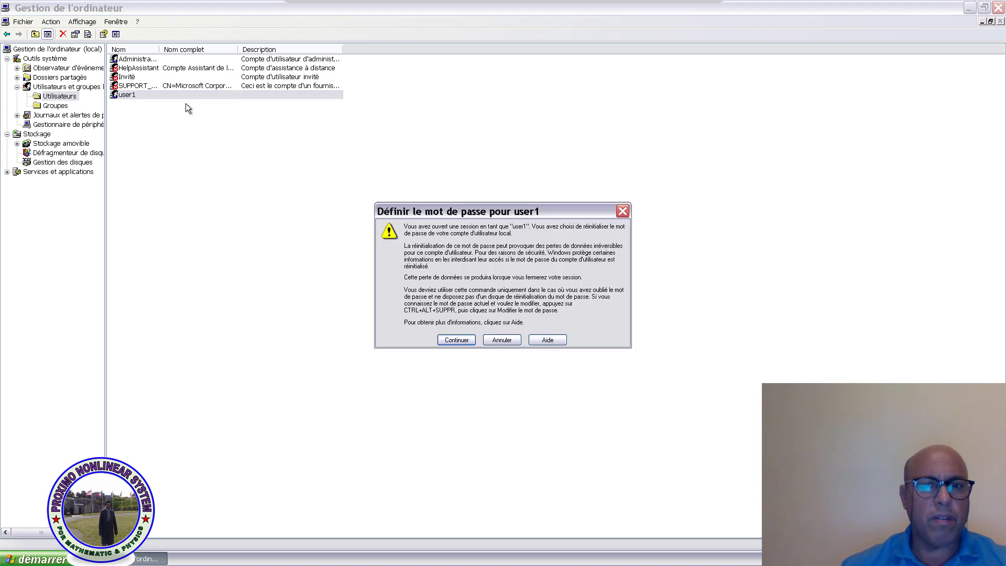
{"action": "left_click", "coordinate": [461, 340]}
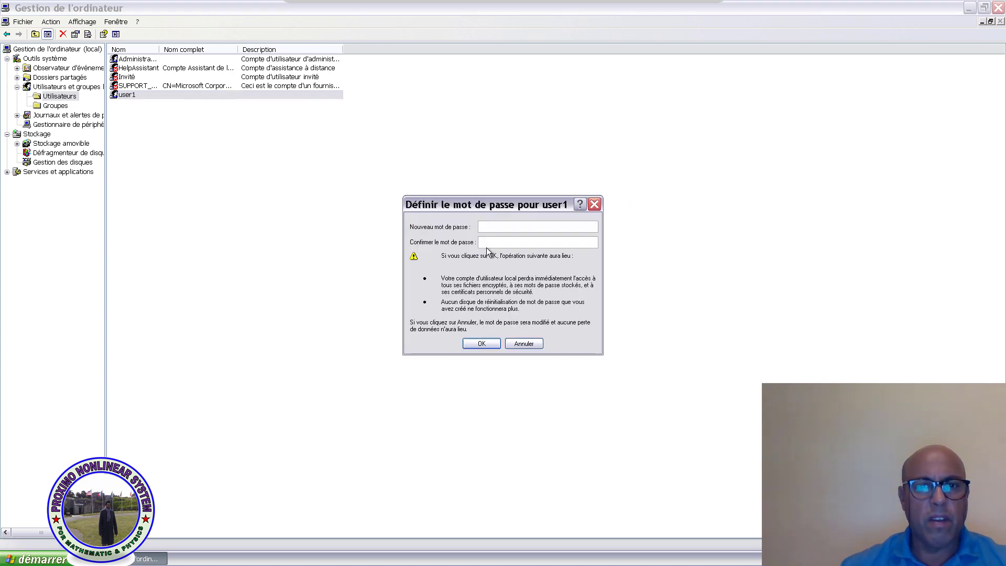
{"action": "type", "text": "•••••••••"}
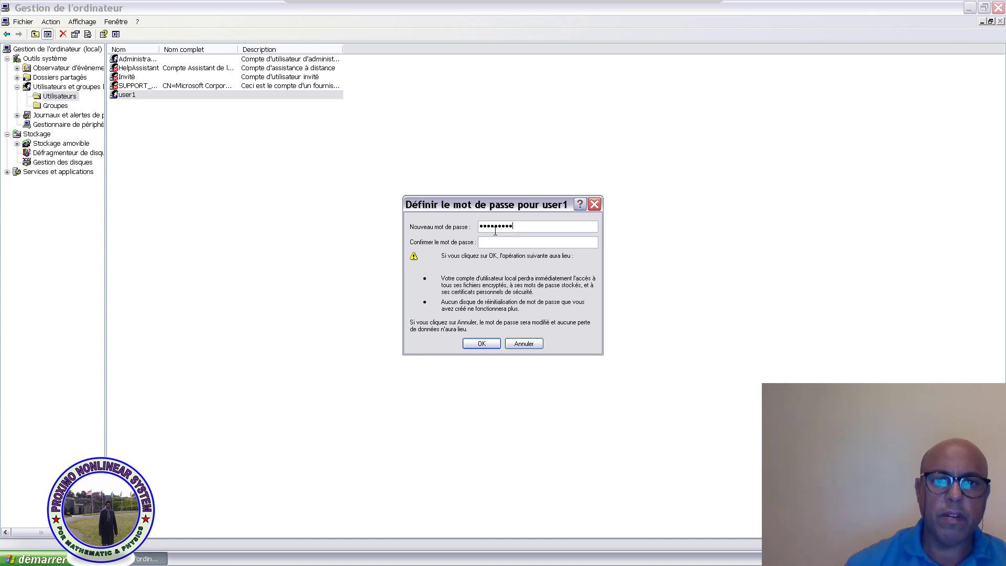
{"action": "left_click", "coordinate": [511, 244]}
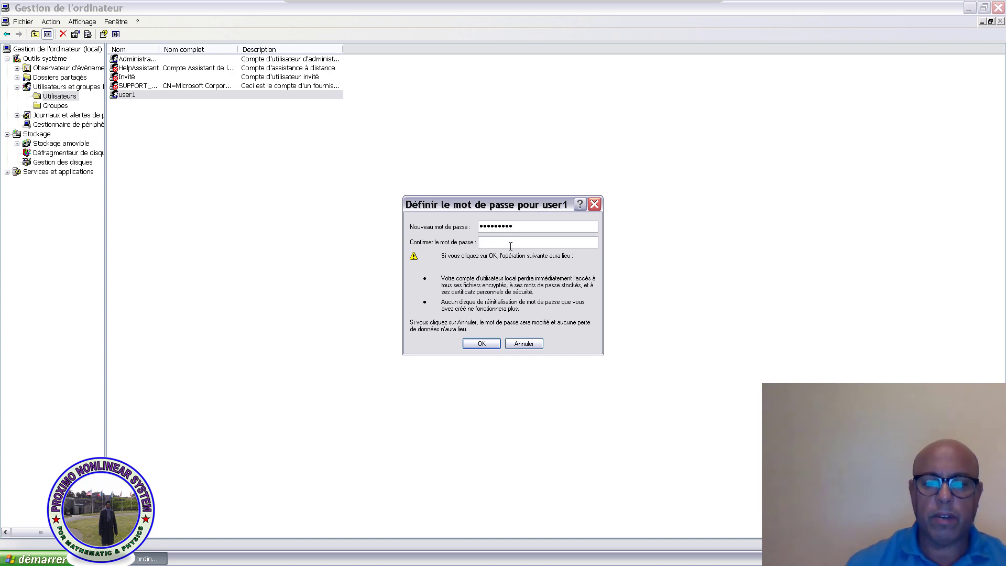
{"action": "type", "text": "••••"}
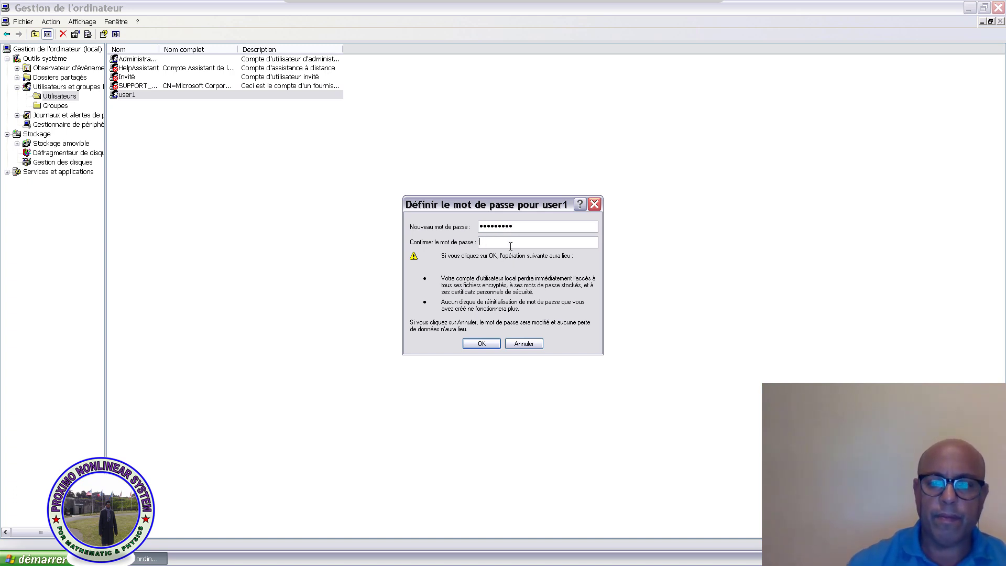
{"action": "type", "text": "•••••"}
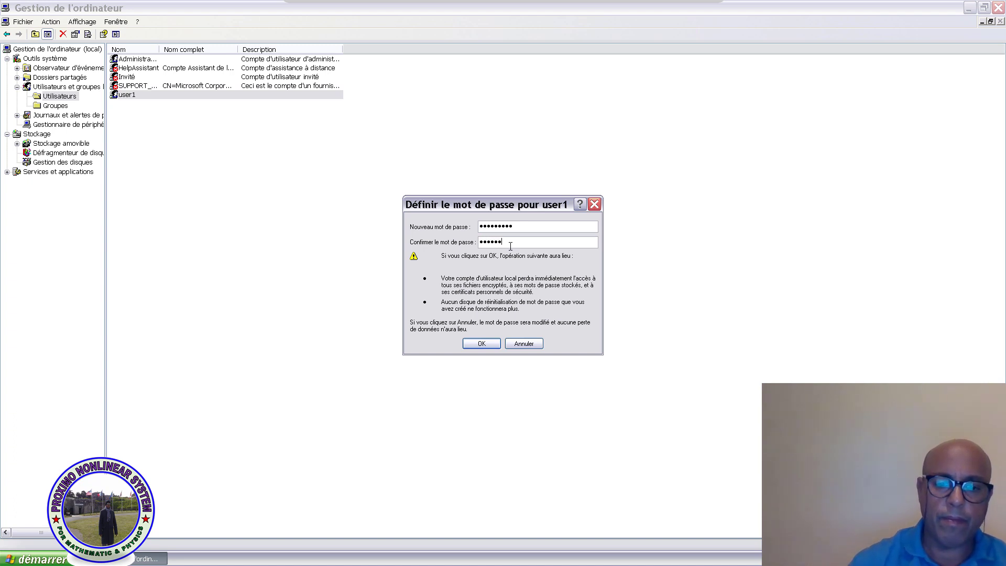
{"action": "left_click", "coordinate": [489, 345]}
{"action": "left_click", "coordinate": [498, 298]}
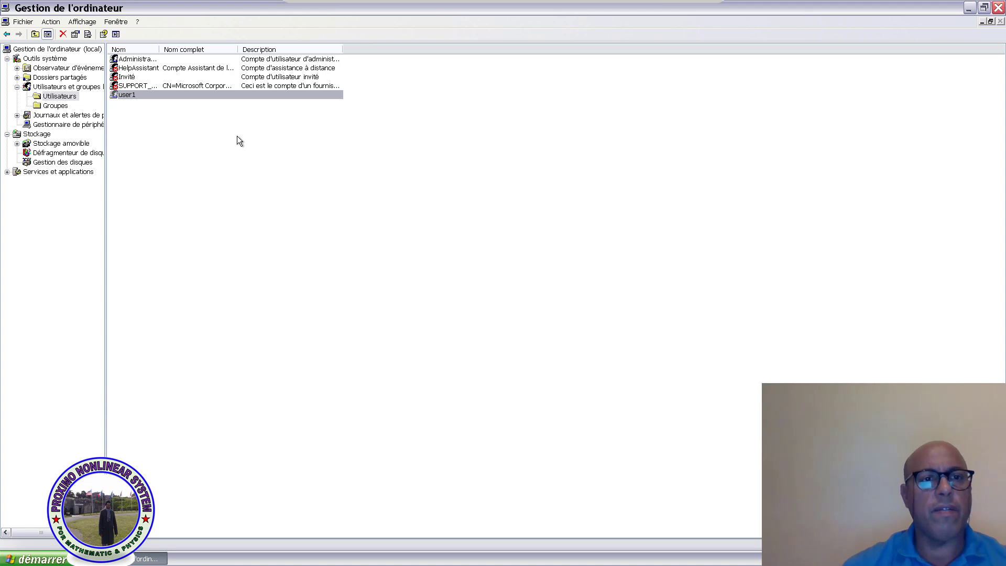
Check user1's general account properties, including the password expiry option, and close them without changes.
{"action": "right_click", "coordinate": [158, 96]}
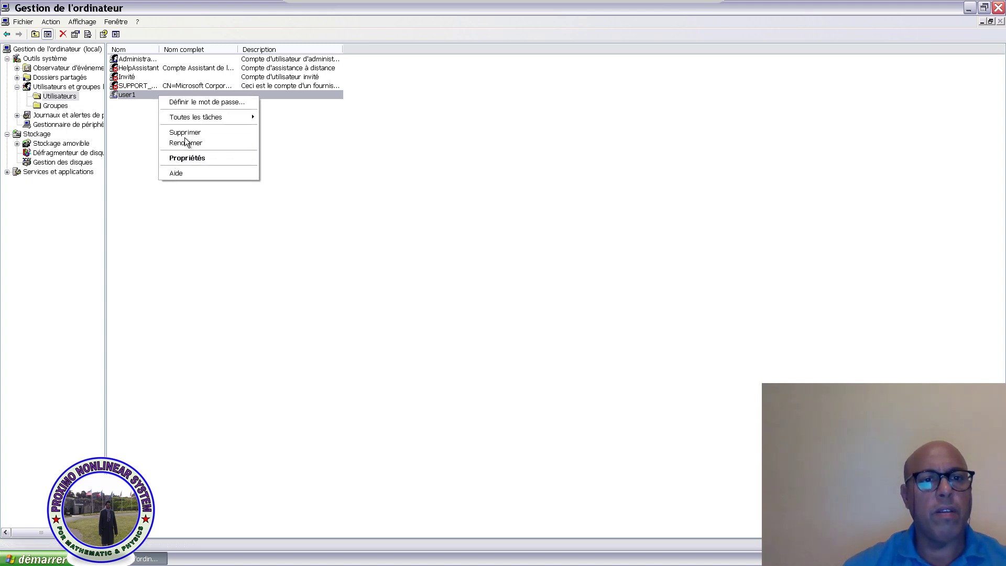
{"action": "left_click", "coordinate": [189, 157]}
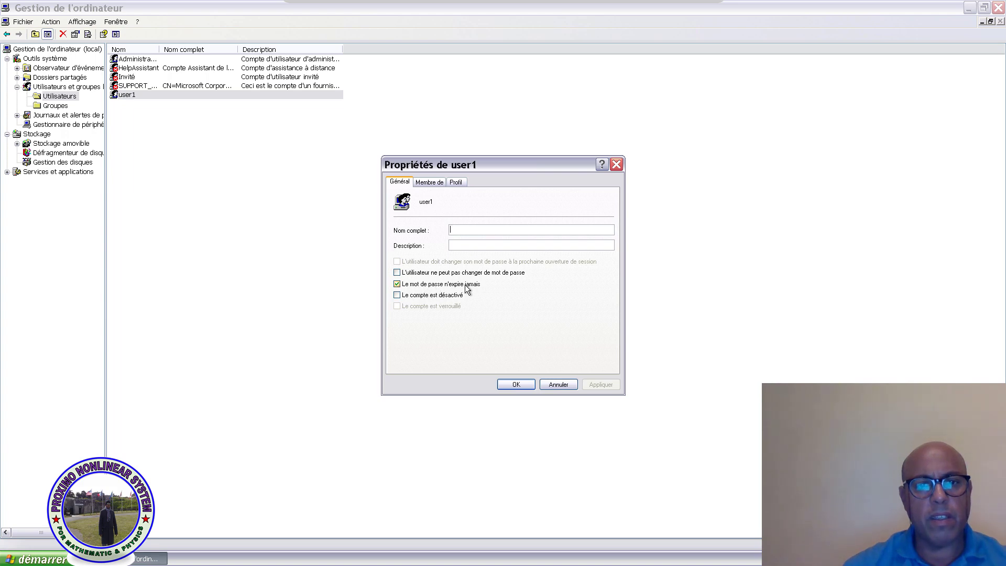
{"action": "left_click", "coordinate": [516, 384]}
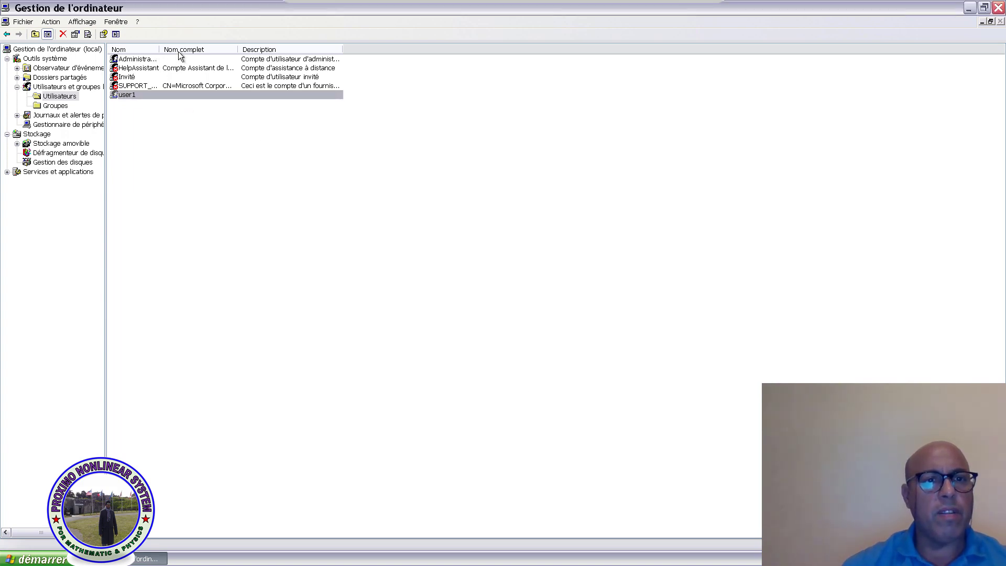
Widen the Nom column and reset the Administrateur account's password, entering and confirming the new password.
{"action": "left_click_drag", "start_coordinate": [162, 49], "coordinate": [283, 49]}
{"action": "right_click", "coordinate": [152, 60]}
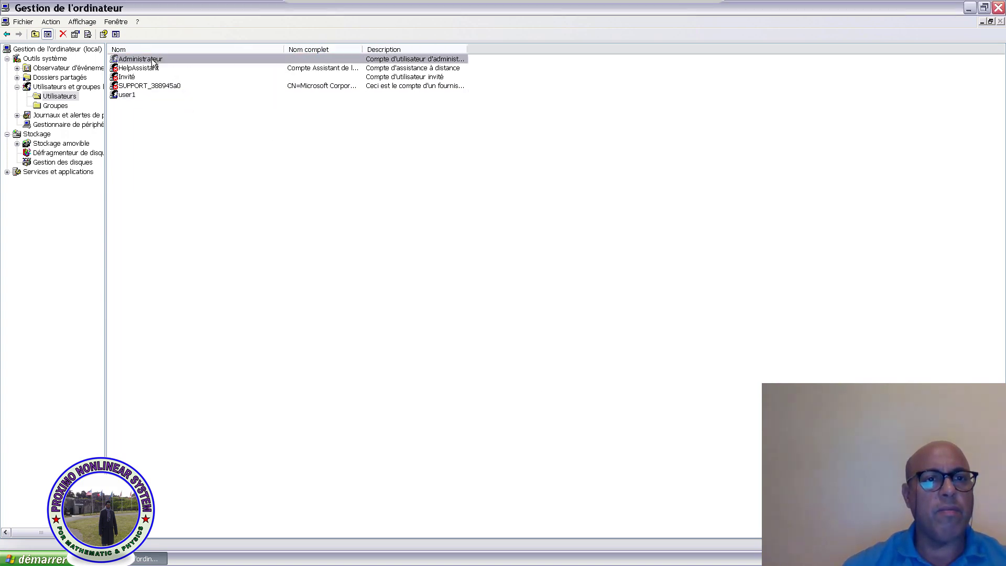
{"action": "left_click", "coordinate": [182, 66]}
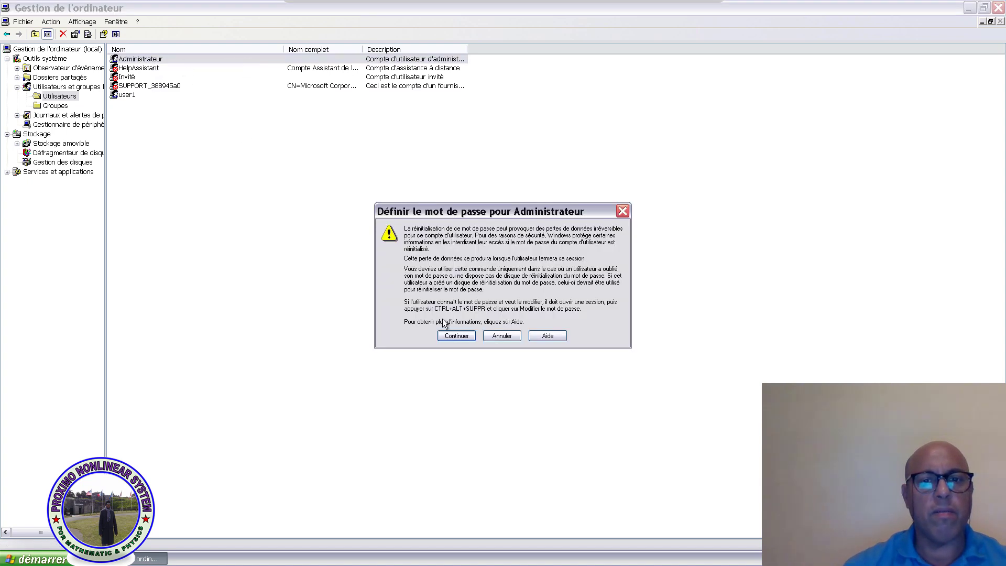
{"action": "left_click", "coordinate": [452, 335]}
{"action": "type", "text": "•"}
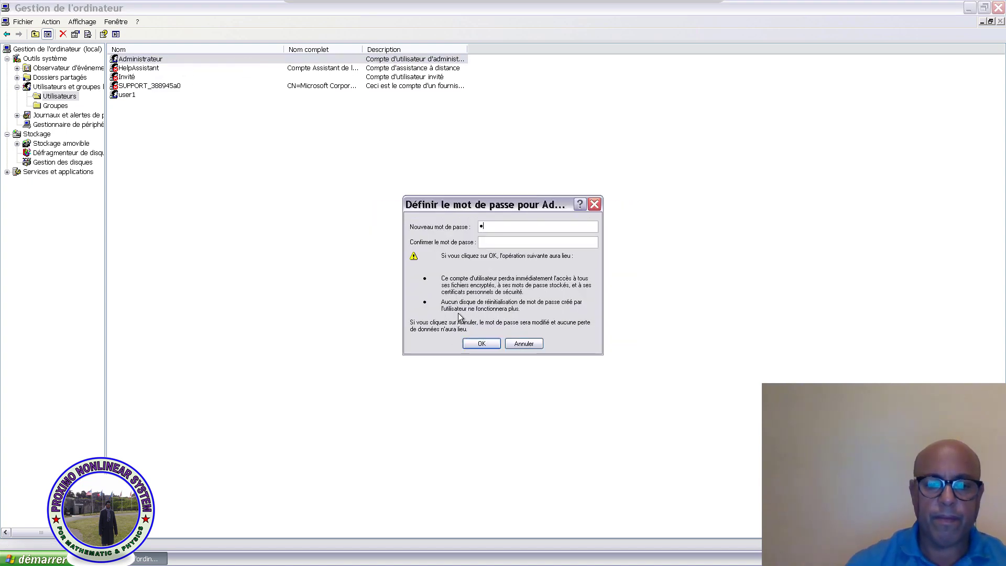
{"action": "type", "text": "•••••••"}
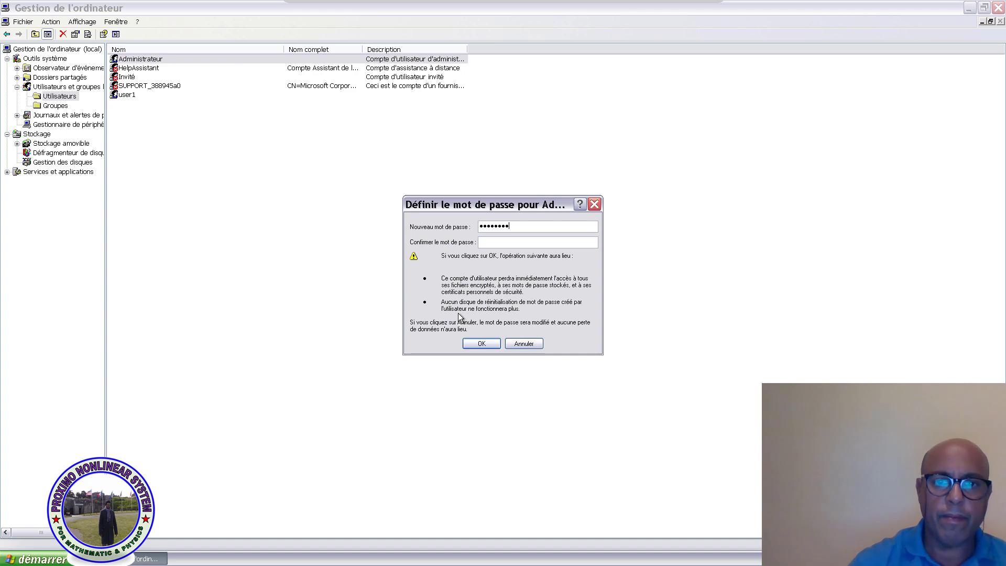
{"action": "type", "text": "•"}
{"action": "key", "text": "Tab"}
{"action": "type", "text": "••••••"}
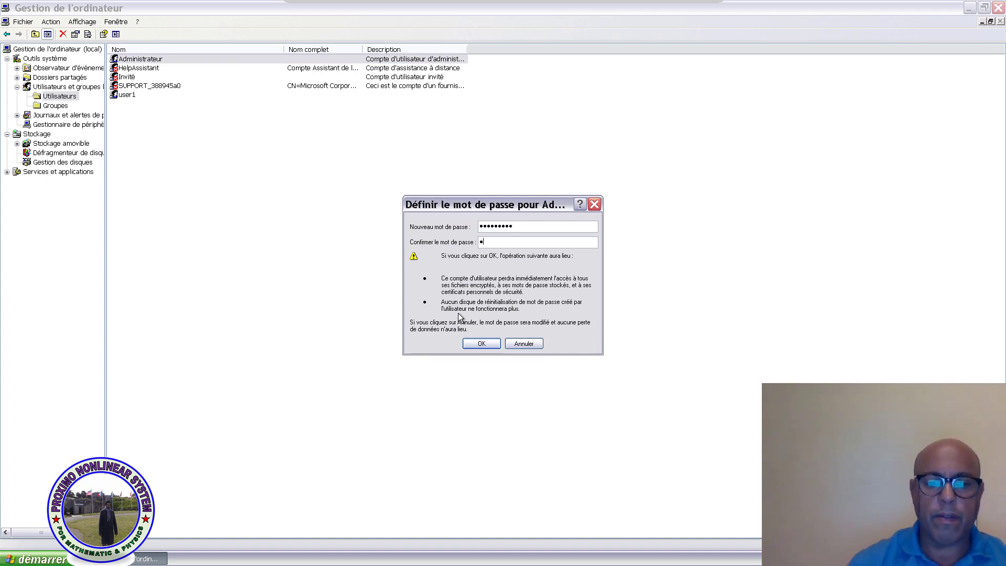
{"action": "type", "text": "•••"}
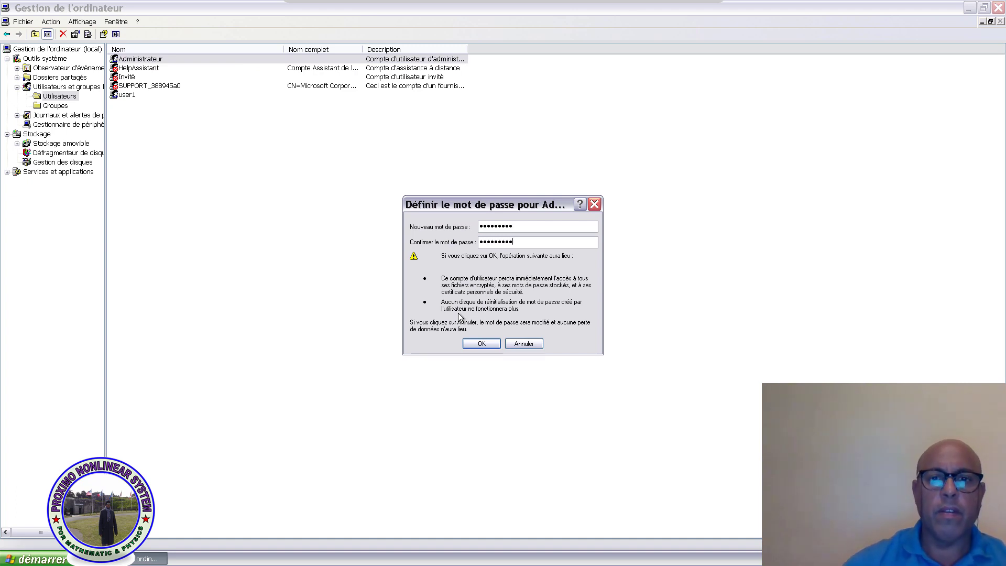
{"action": "left_click", "coordinate": [470, 344]}
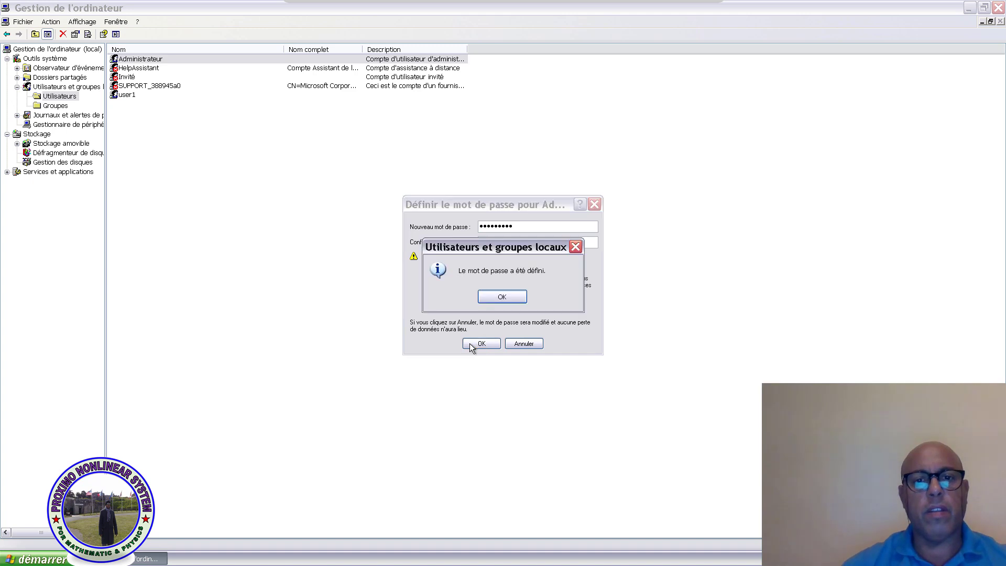
{"action": "left_click", "coordinate": [488, 297]}
Check the Administrateur account's general properties without changing them, and close Gestion de l'ordinateur.
{"action": "right_click", "coordinate": [154, 60]}
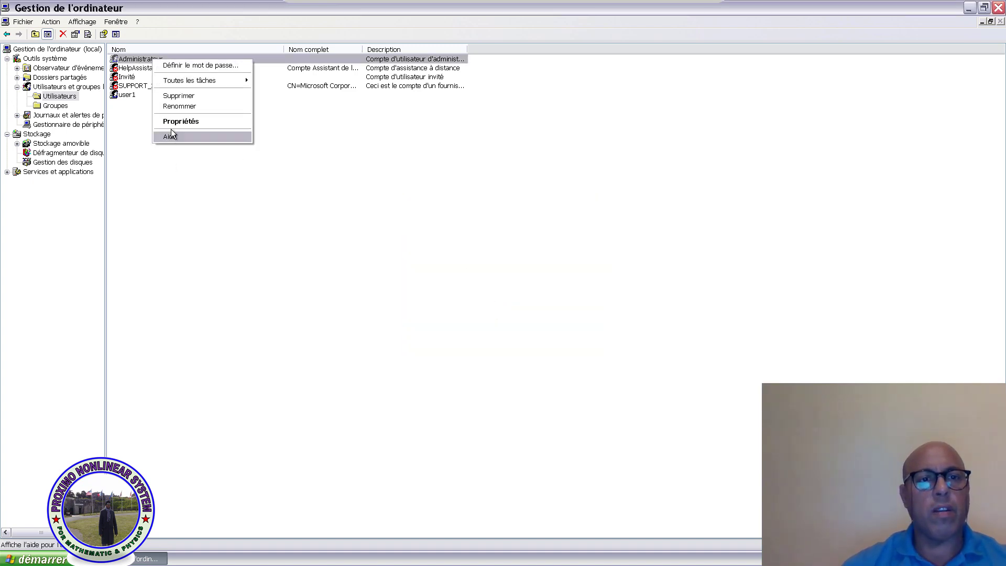
{"action": "left_click", "coordinate": [179, 122]}
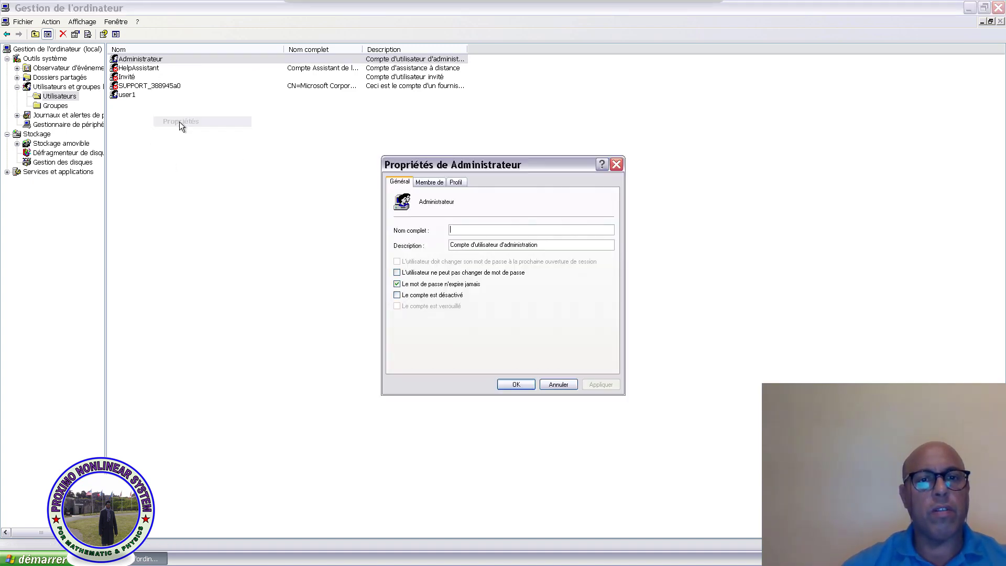
{"action": "left_click", "coordinate": [513, 386]}
{"action": "left_click", "coordinate": [999, 8]}
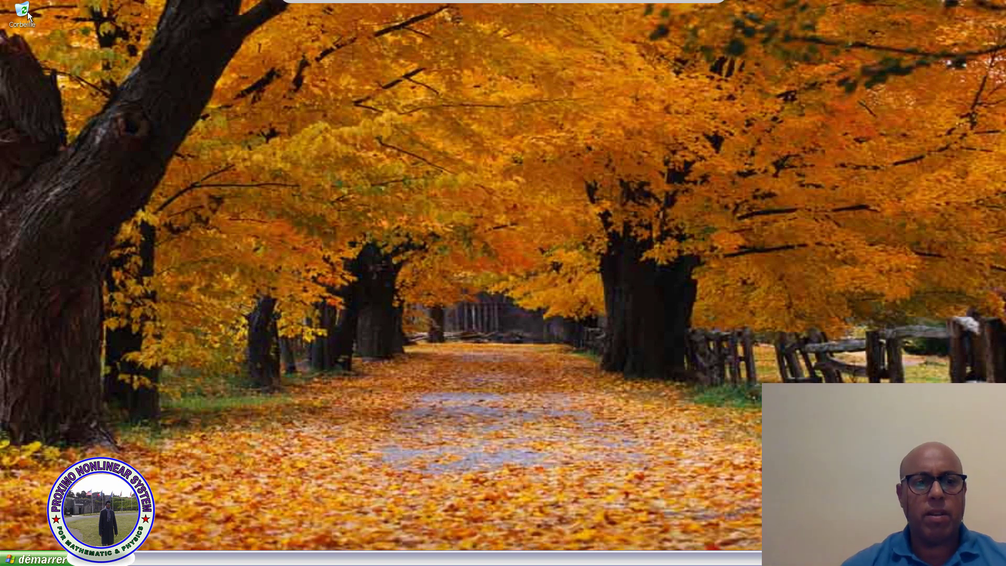
Browse Poste de travail to the PSPICE9p1 folder on Disque local (C:) and launch its MicroSim setup program.
{"action": "left_click", "coordinate": [32, 559]}
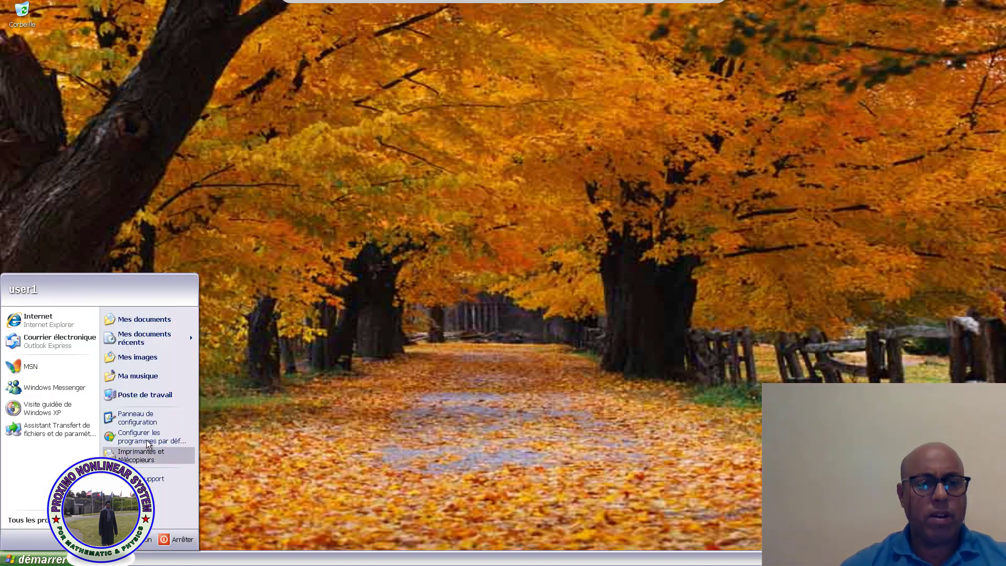
{"action": "left_click", "coordinate": [153, 396]}
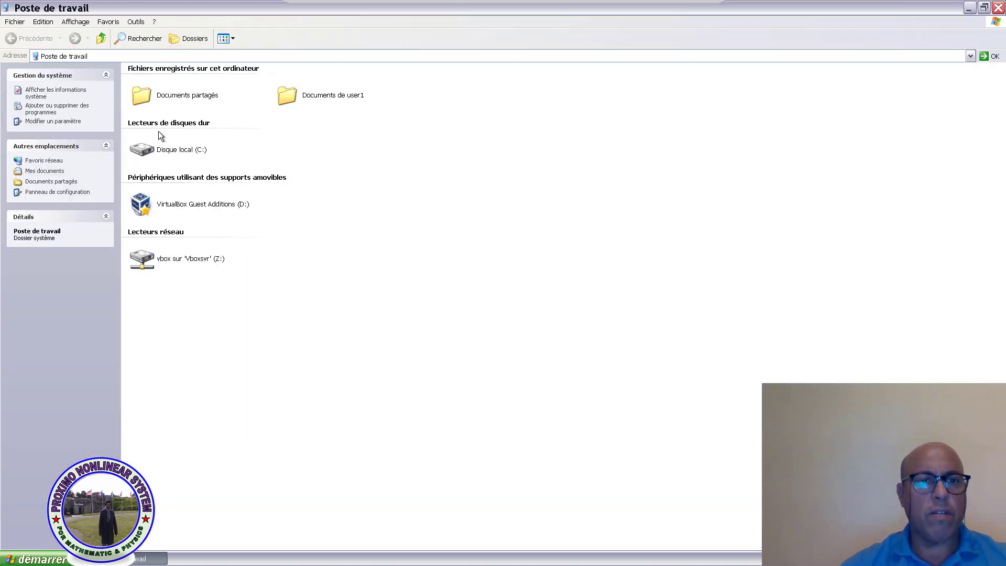
{"action": "left_click", "coordinate": [193, 41]}
{"action": "left_click", "coordinate": [16, 111]}
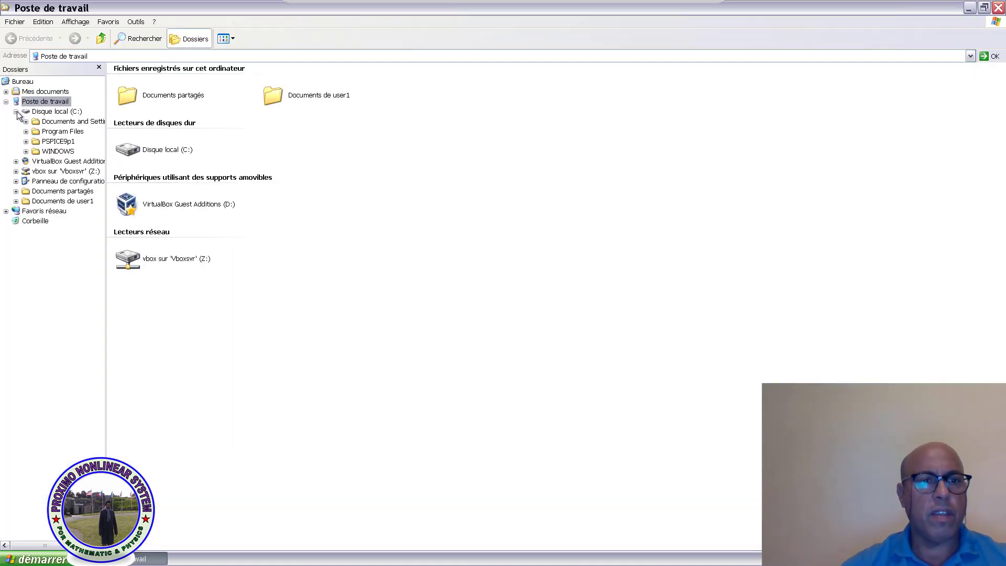
{"action": "left_click", "coordinate": [26, 142]}
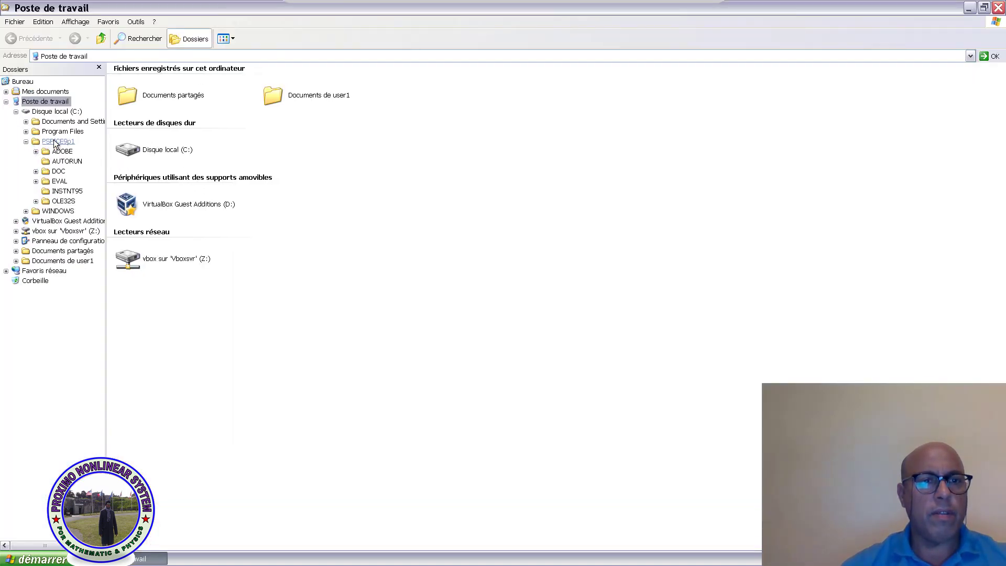
{"action": "left_click", "coordinate": [56, 142]}
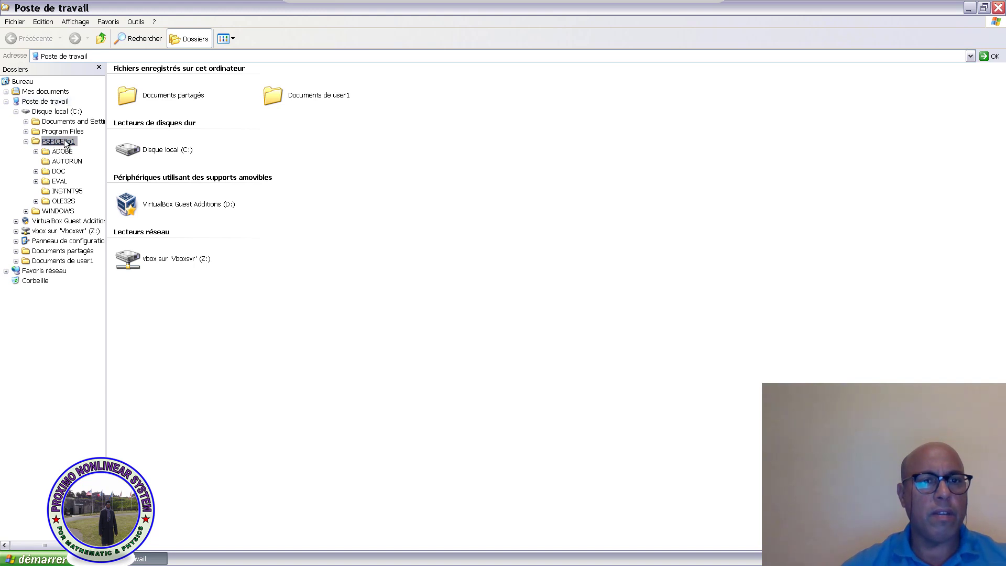
{"action": "double_click", "coordinate": [419, 112]}
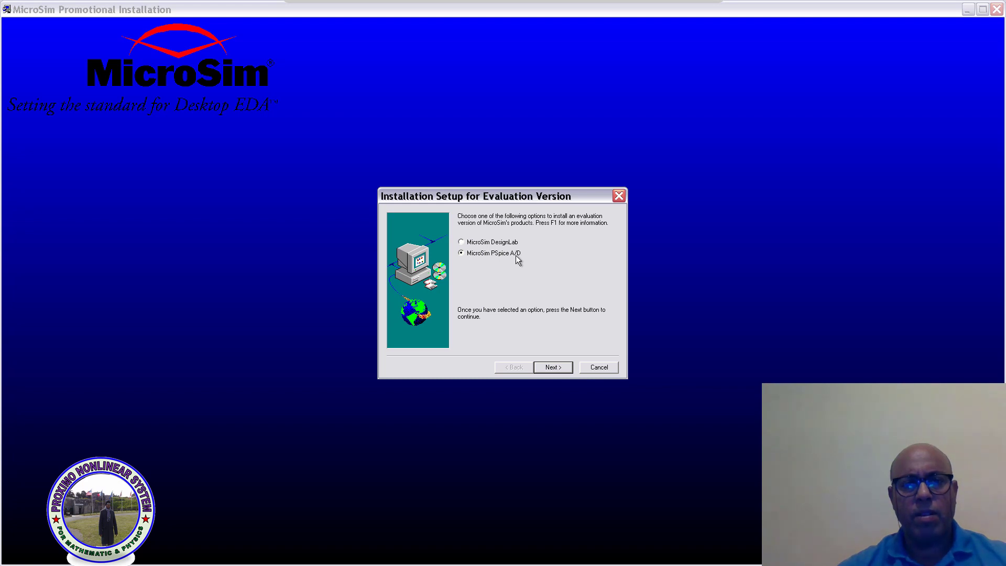
Install MicroSim PSpice A/D with the Typical option in C:\MSimEv_8 and program folder MicroSim Eval 8, and start copying the files.
{"action": "left_click", "coordinate": [555, 368]}
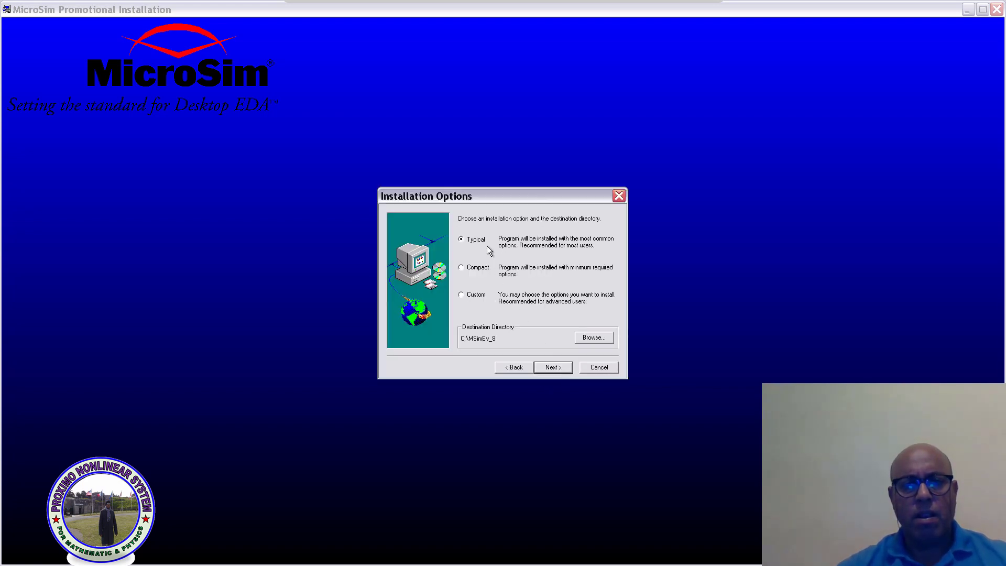
{"action": "left_click", "coordinate": [554, 368]}
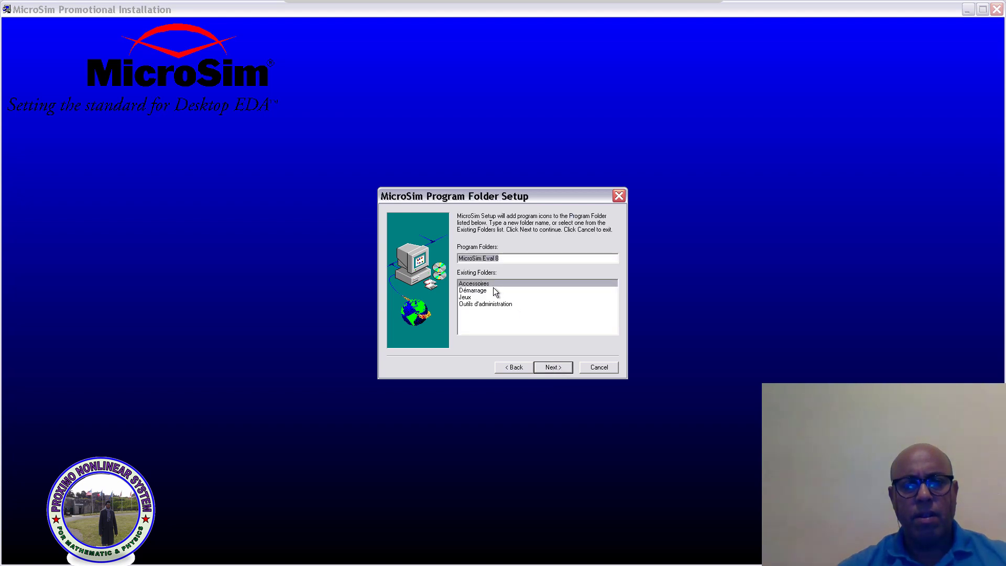
{"action": "left_click", "coordinate": [554, 368]}
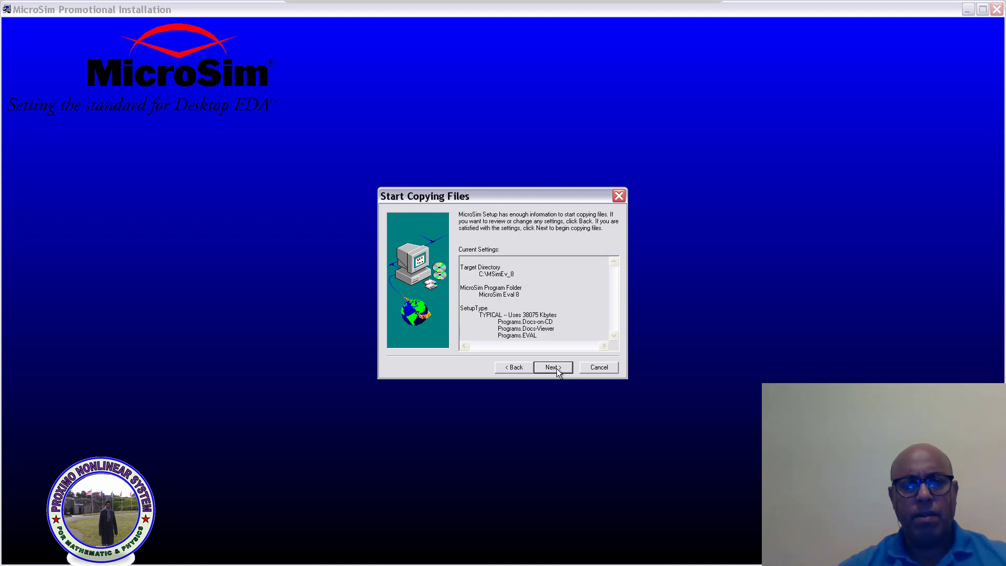
{"action": "left_click", "coordinate": [556, 369]}
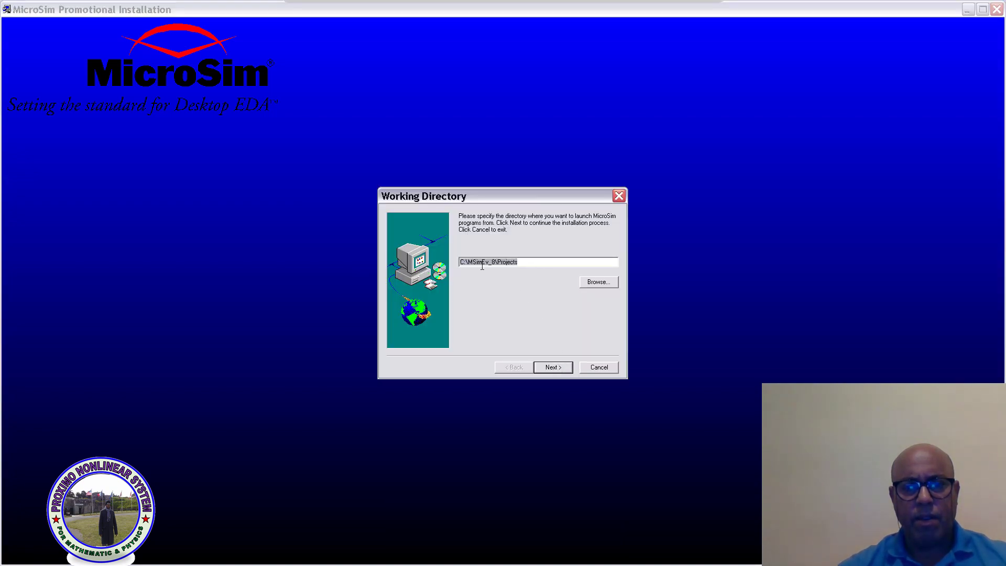
Accept C:\MSimEv_8\Projects as the working directory and C:\MSimEv_8\UserLib as the default library directory.
{"action": "left_click", "coordinate": [481, 267]}
{"action": "left_click", "coordinate": [548, 367]}
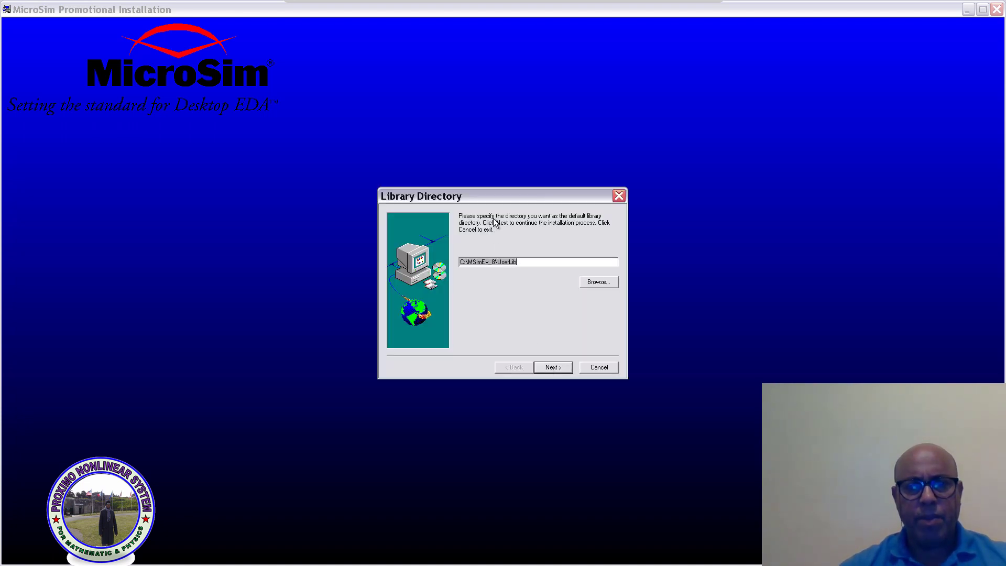
{"action": "left_click", "coordinate": [516, 262]}
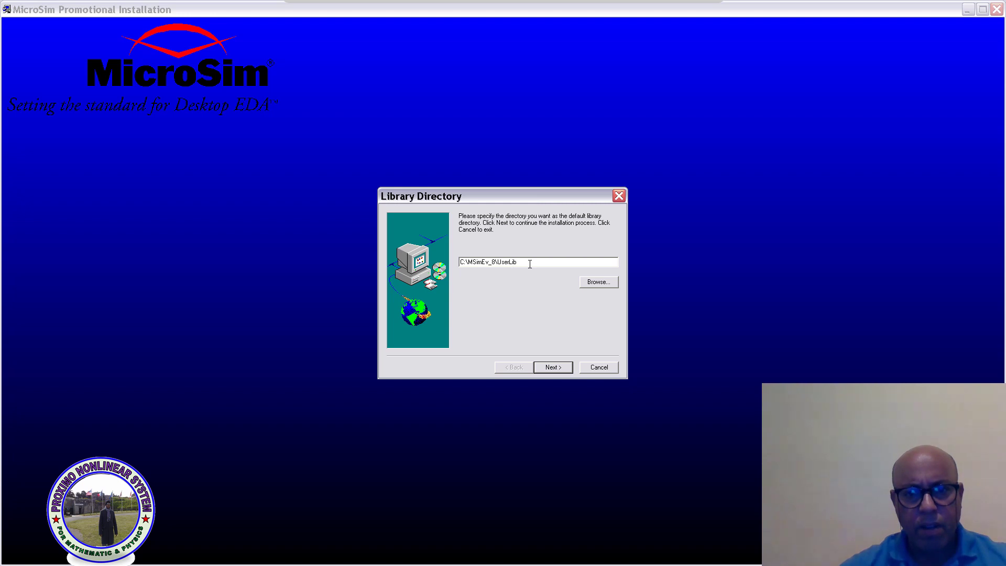
{"action": "left_click", "coordinate": [553, 367]}
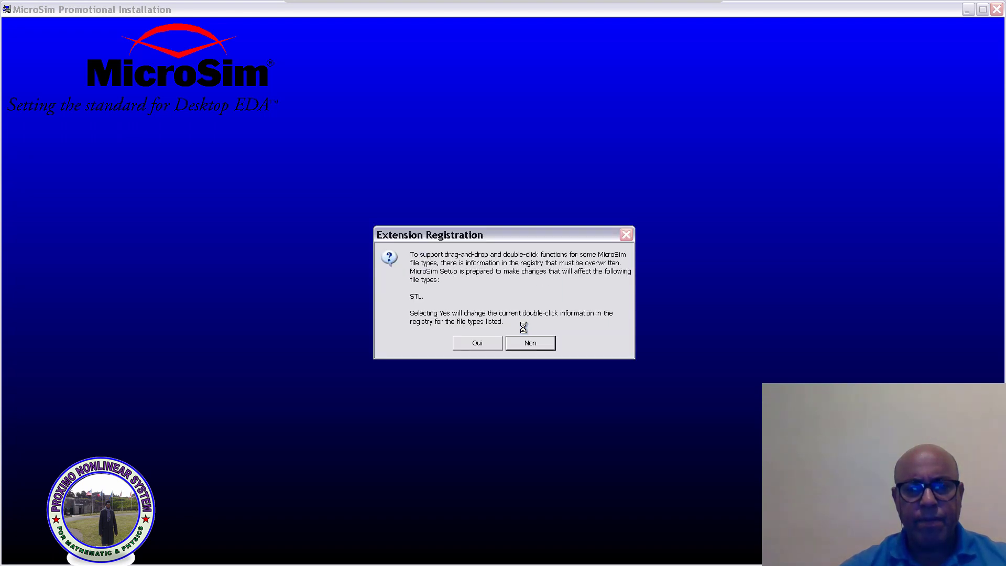
Finish the MicroSim setup with the STL file type registered, Acrobat 3.0 Reader declined, and the QuickStart and Readme options left enabled.
{"action": "left_click", "coordinate": [481, 343]}
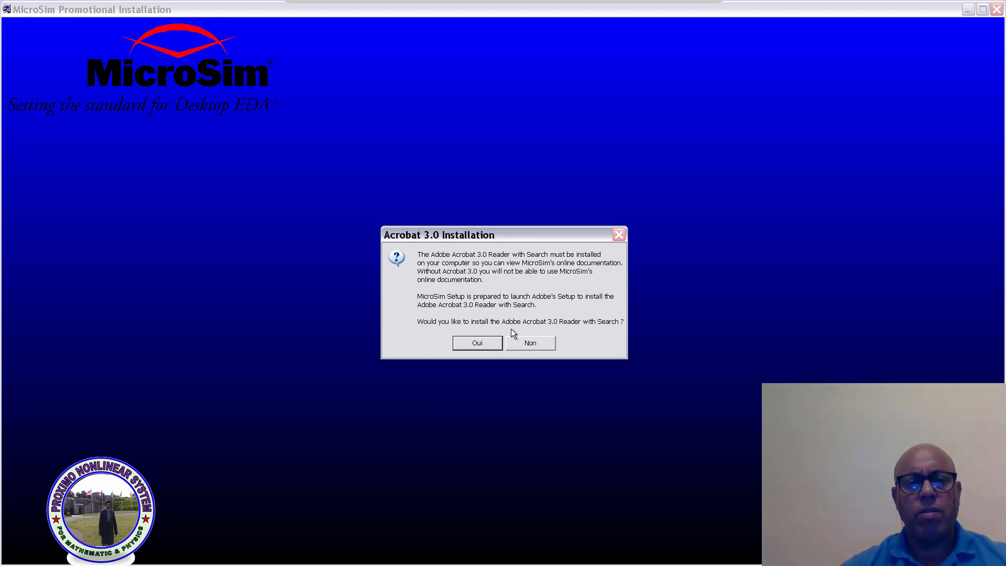
{"action": "left_click", "coordinate": [524, 344]}
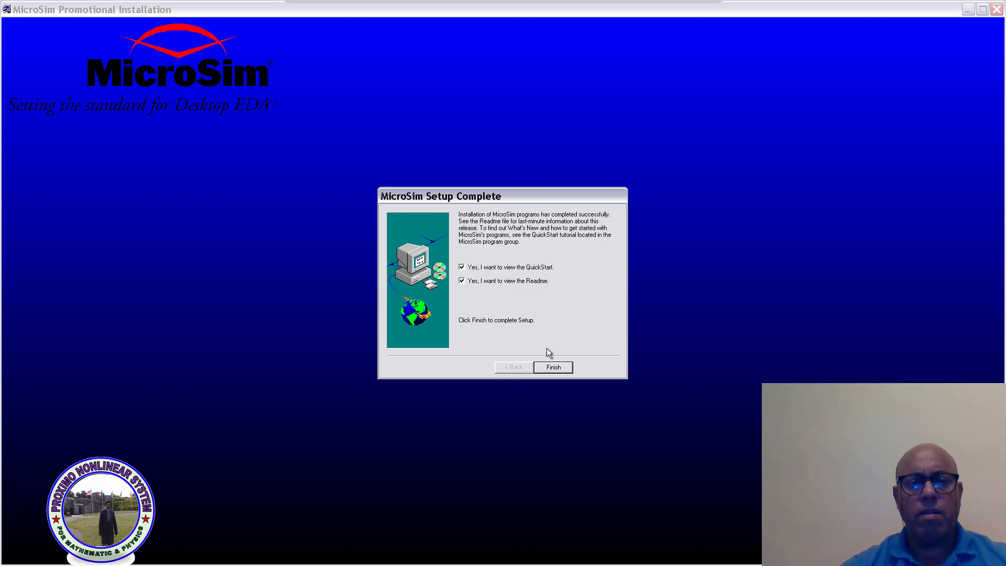
{"action": "left_click", "coordinate": [552, 367]}
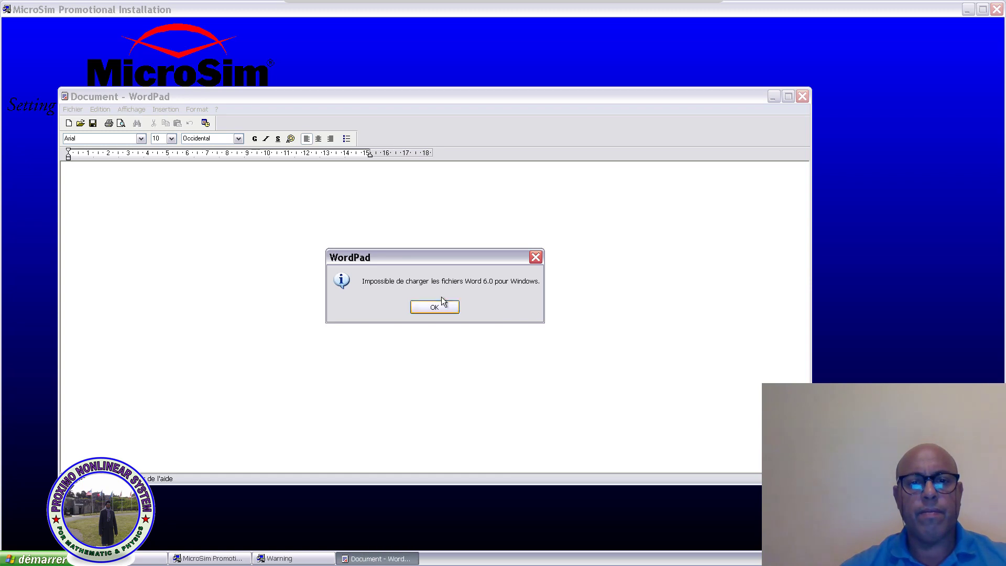
Dismiss the remaining WordPad and setup messages and minimize the PSPICE9p1 folder window.
{"action": "left_click", "coordinate": [443, 307]}
{"action": "left_click", "coordinate": [505, 335]}
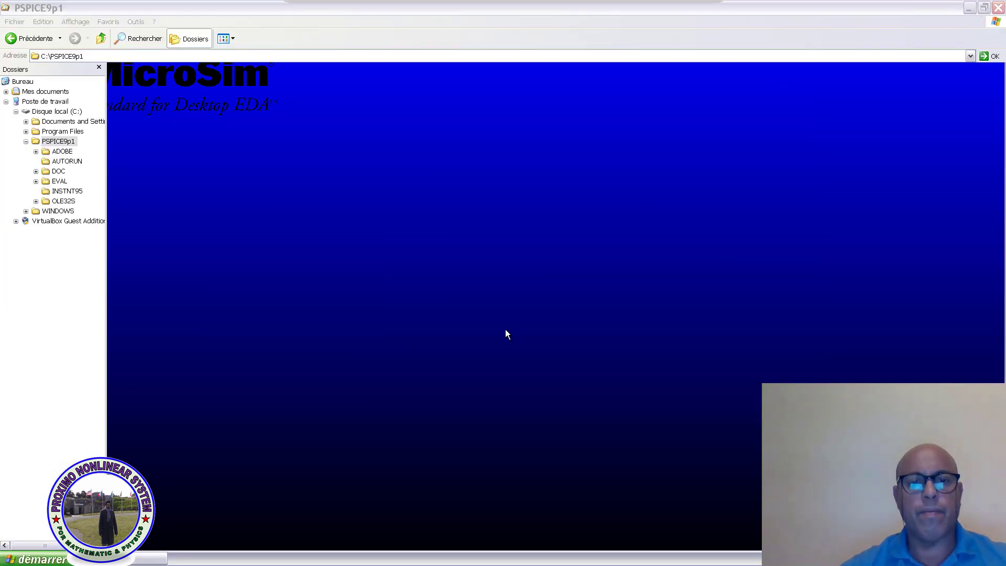
{"action": "left_click", "coordinate": [970, 9]}
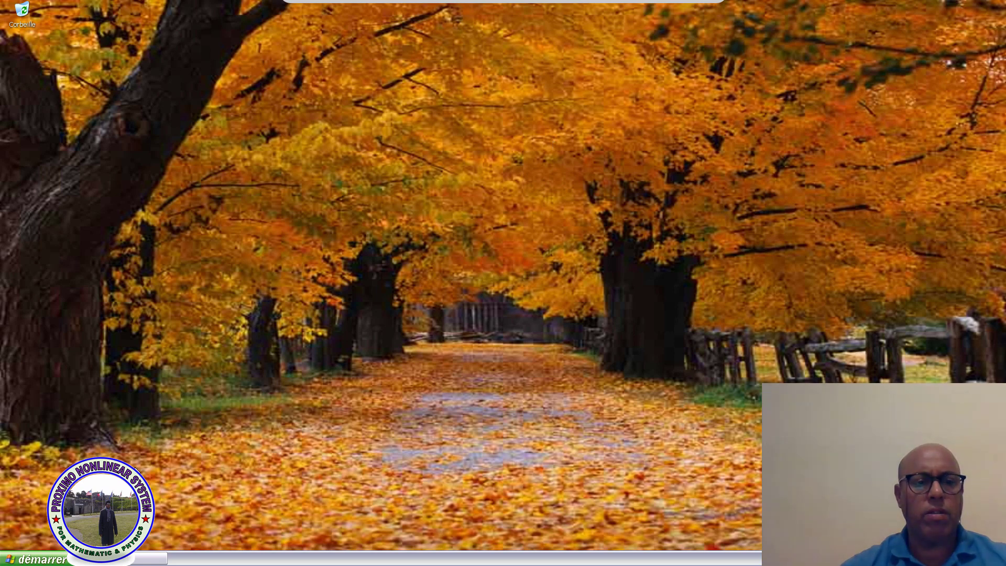
Launch Design Manager from the MicroSim Eval 8 program group, then enlarge and reposition its window.
{"action": "left_click", "coordinate": [59, 562]}
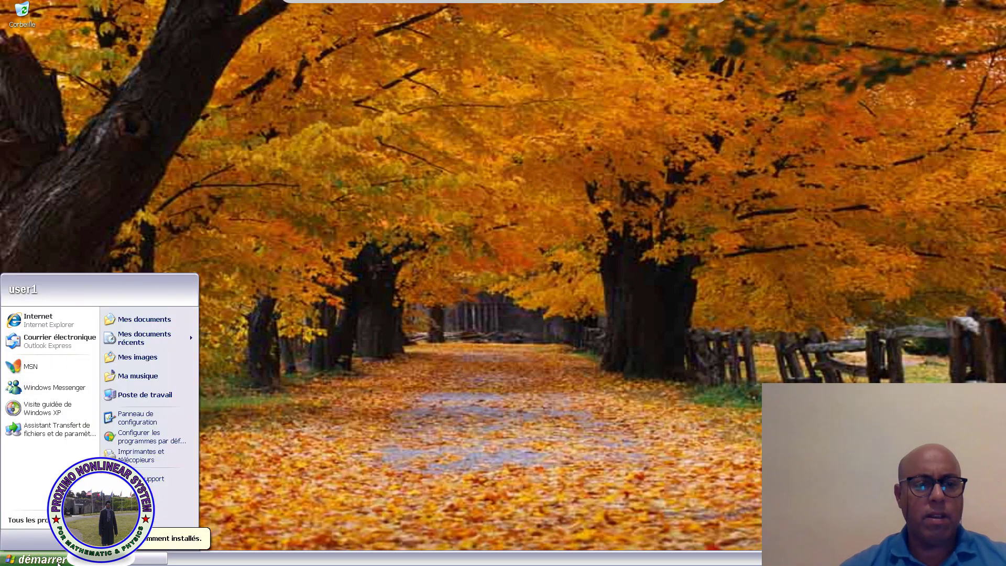
{"action": "left_click", "coordinate": [31, 520]}
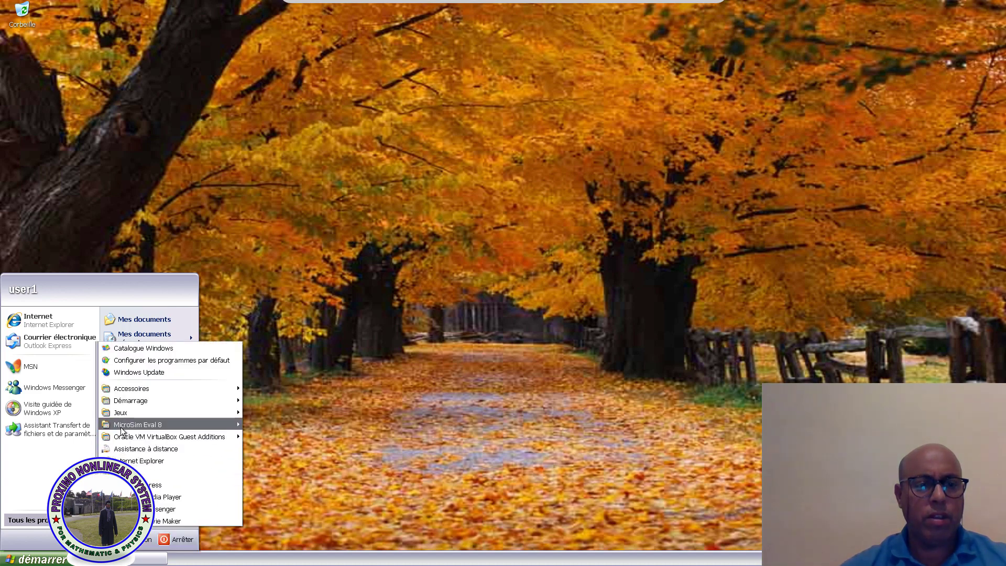
{"action": "mouse_move", "coordinate": [139, 430]}
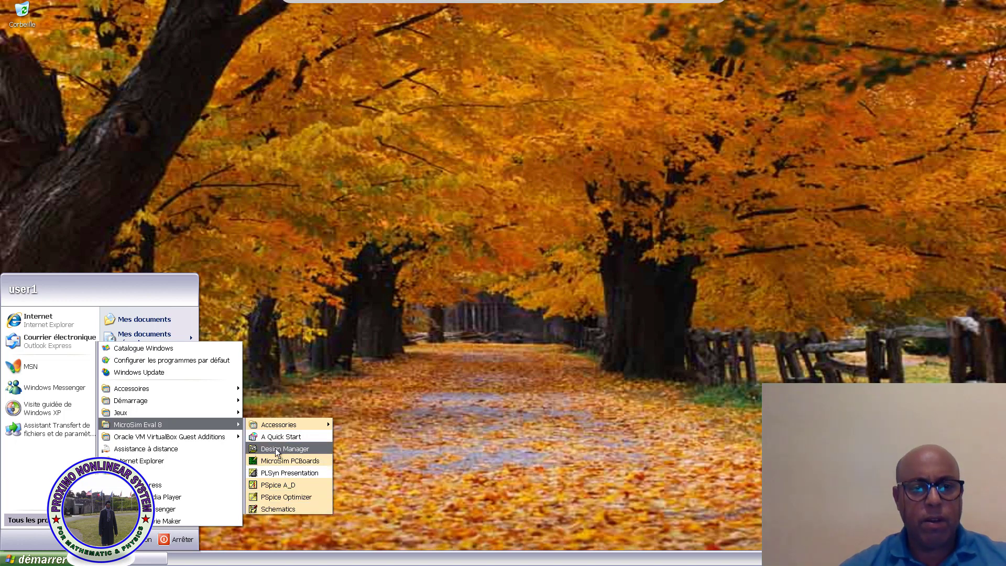
{"action": "left_click", "coordinate": [304, 449]}
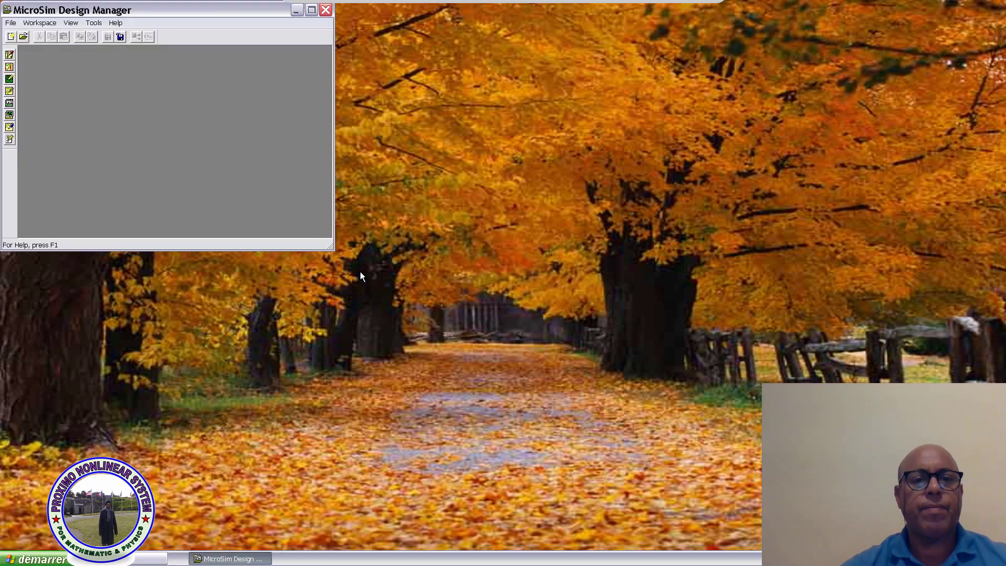
{"action": "left_click_drag", "start_coordinate": [330, 247], "coordinate": [431, 322]}
{"action": "left_click_drag", "start_coordinate": [265, 20], "coordinate": [304, 30]}
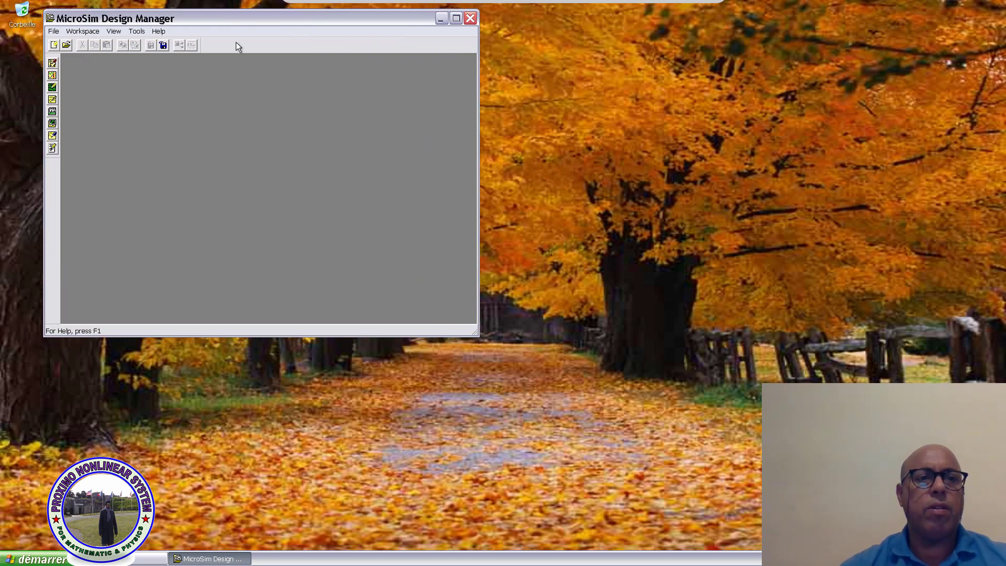
Open MicroSim Schematics from Design Manager with a blank schematic and maximize its window.
{"action": "left_click", "coordinate": [47, 65]}
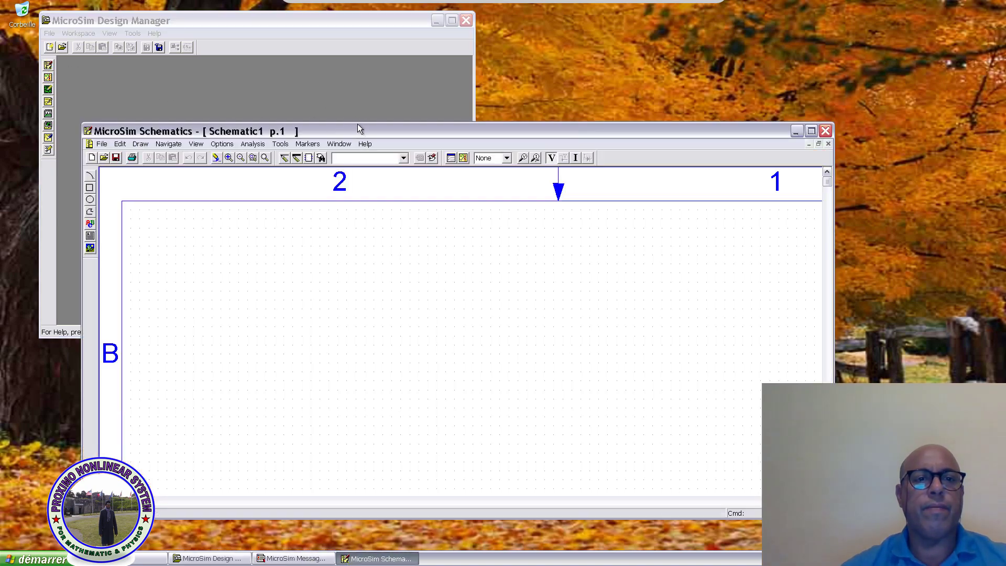
{"action": "left_click_drag", "start_coordinate": [357, 124], "coordinate": [274, 3]}
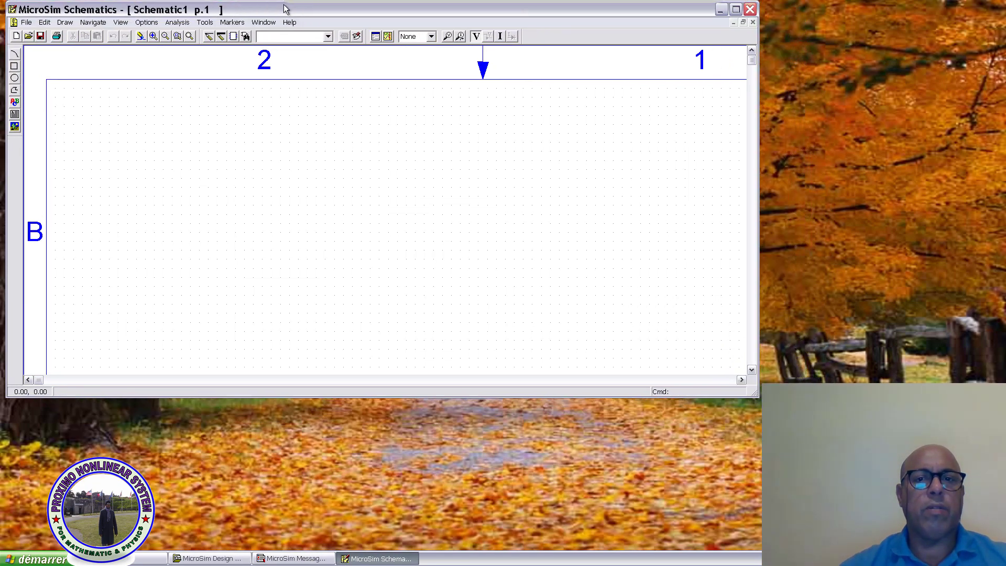
{"action": "left_click", "coordinate": [737, 9]}
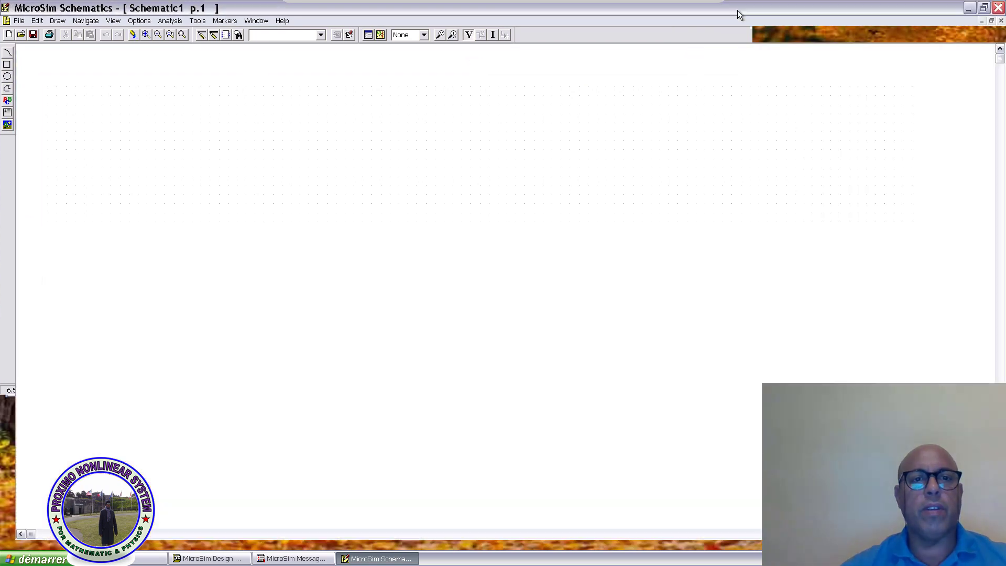